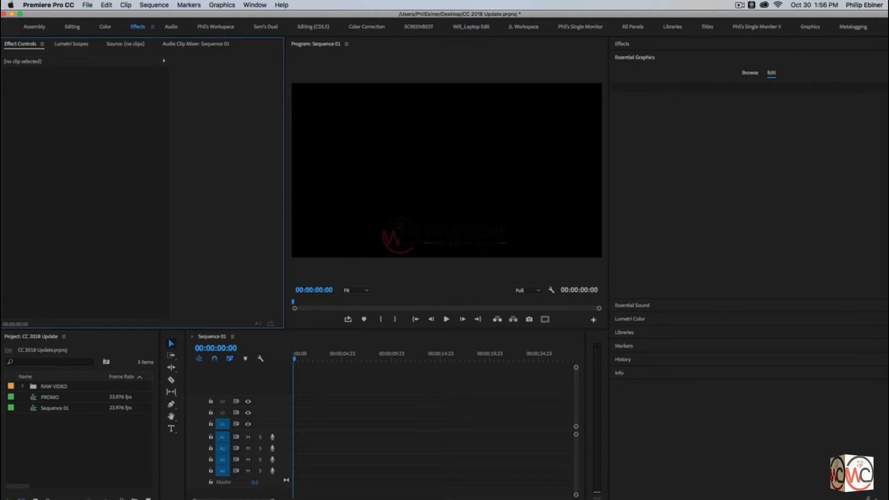
Add the Sports Lower Third Side template from the [AE] Sports Package folder to the timeline, dismissing the font warnings
left_click(748, 73)
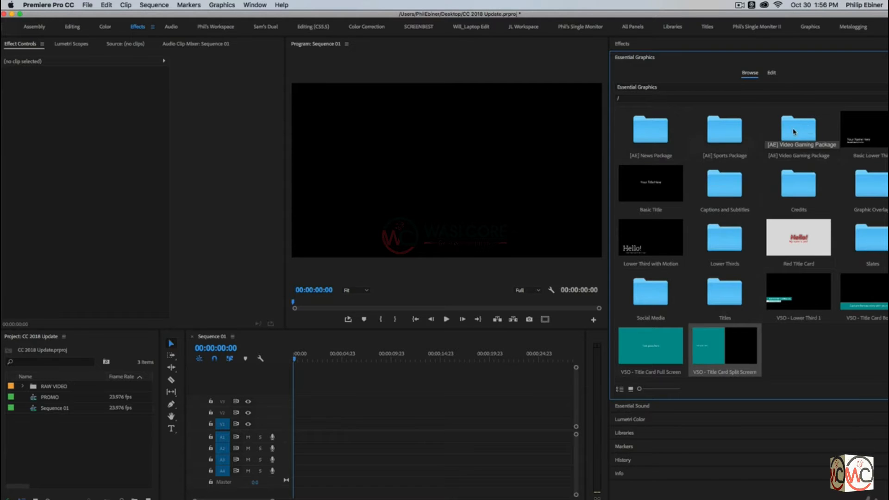
double_click(741, 132)
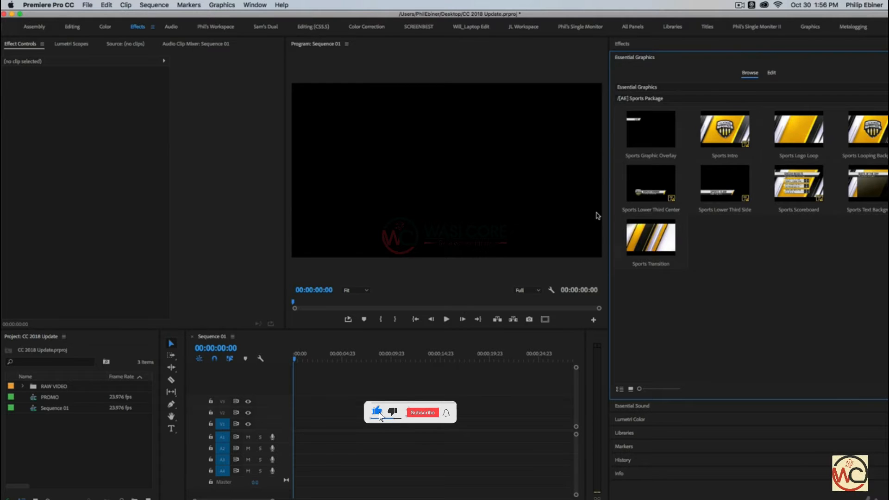
left_click_drag(747, 211, 294, 420)
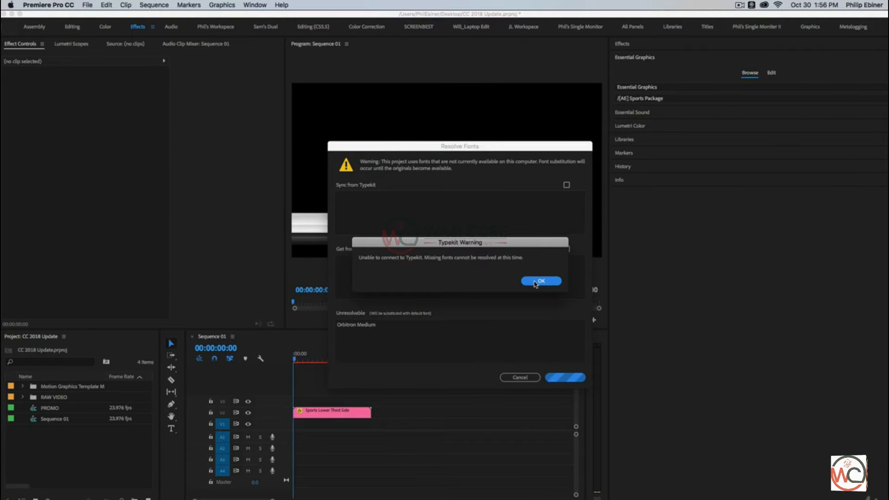
left_click(535, 282)
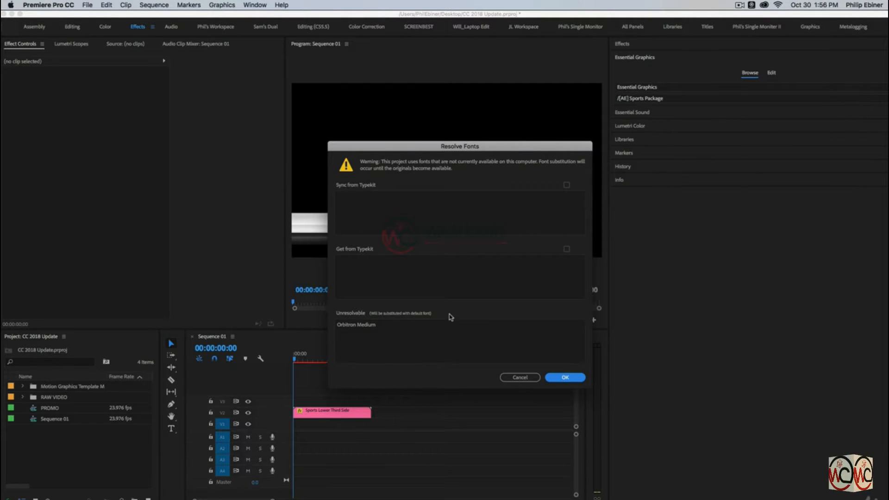
left_click(567, 379)
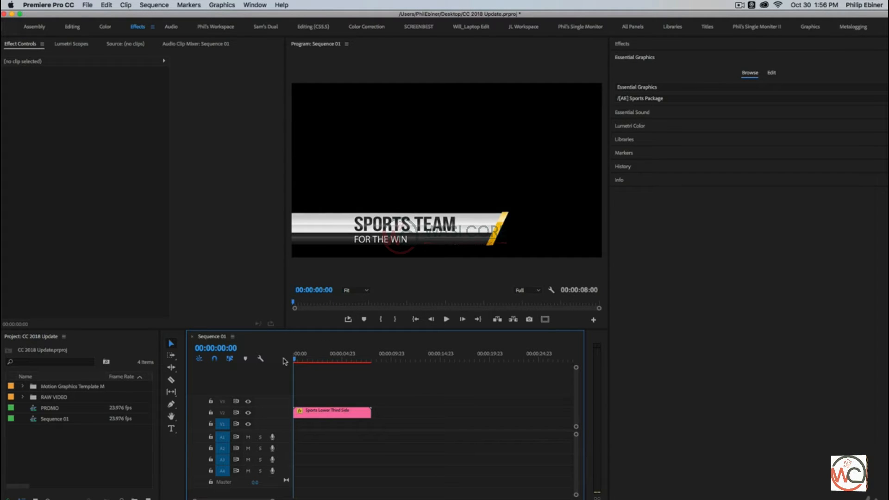
Replace the sports clip on the timeline with the Basic Lower Third template and select it for editing
left_click(333, 412)
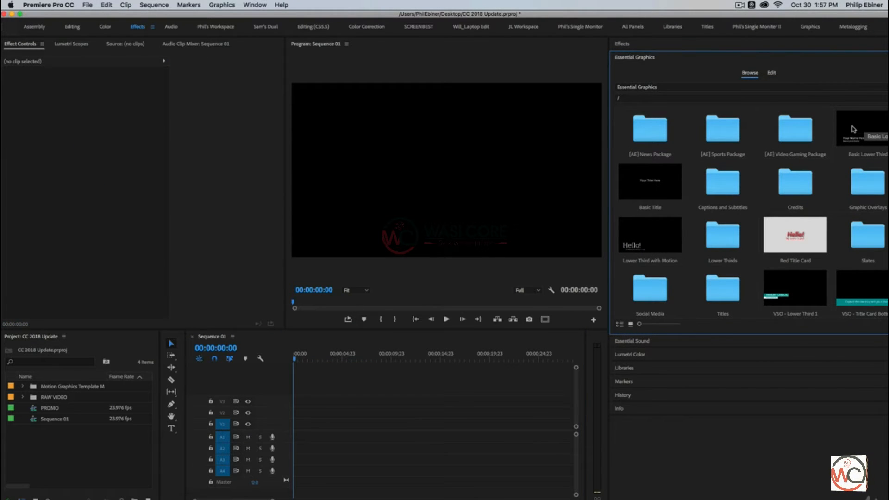
left_click_drag(851, 139, 297, 412)
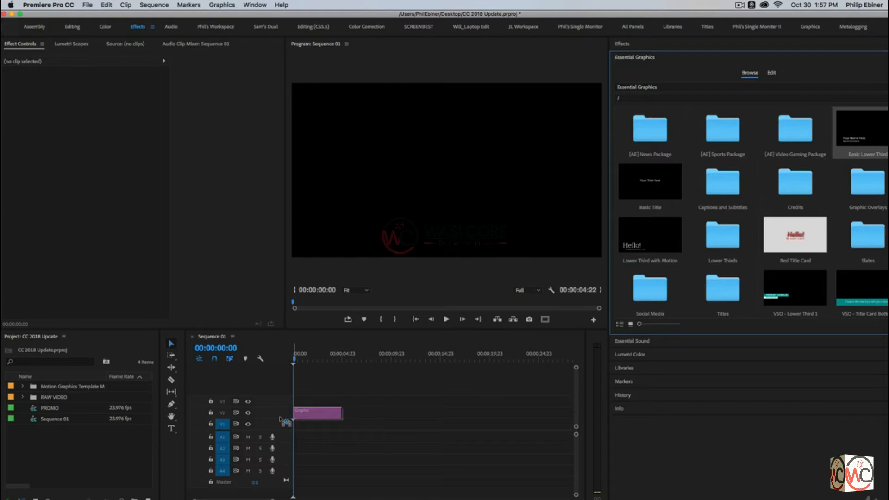
left_click(314, 359)
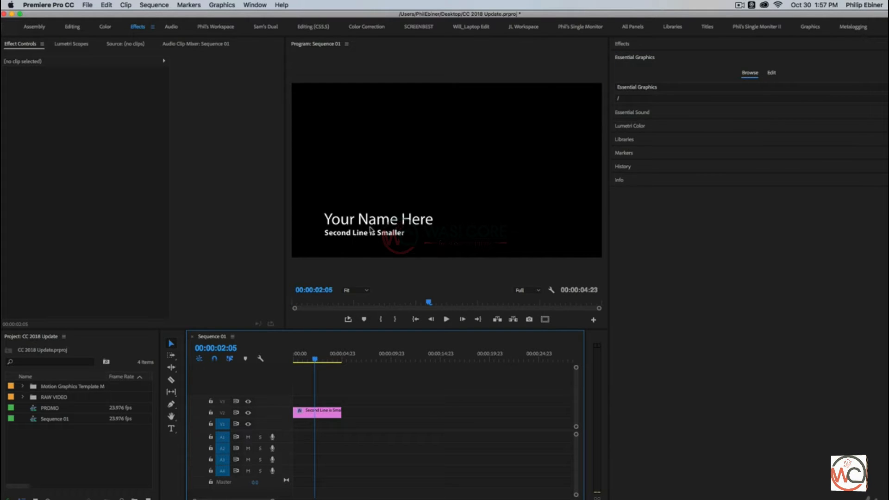
left_click(319, 412)
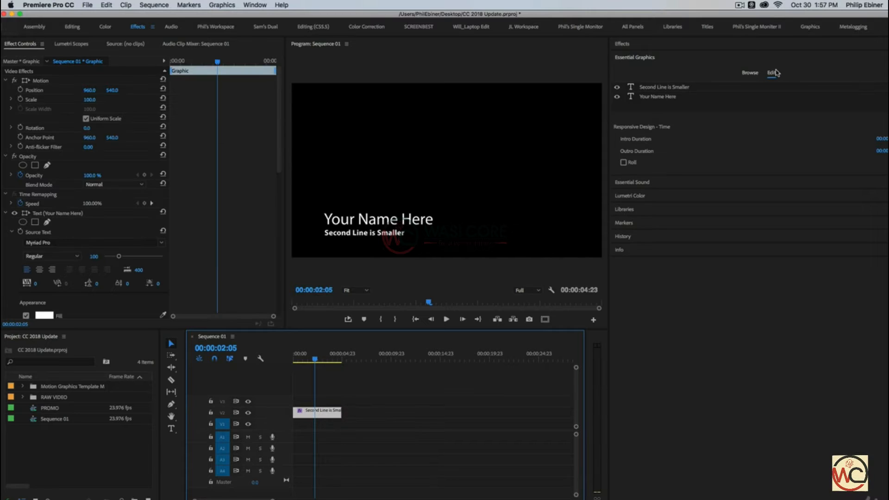
Try repositioning the lower third's text layers by dragging them in the Program Monitor
left_click(488, 179)
left_click_drag(442, 216, 326, 257)
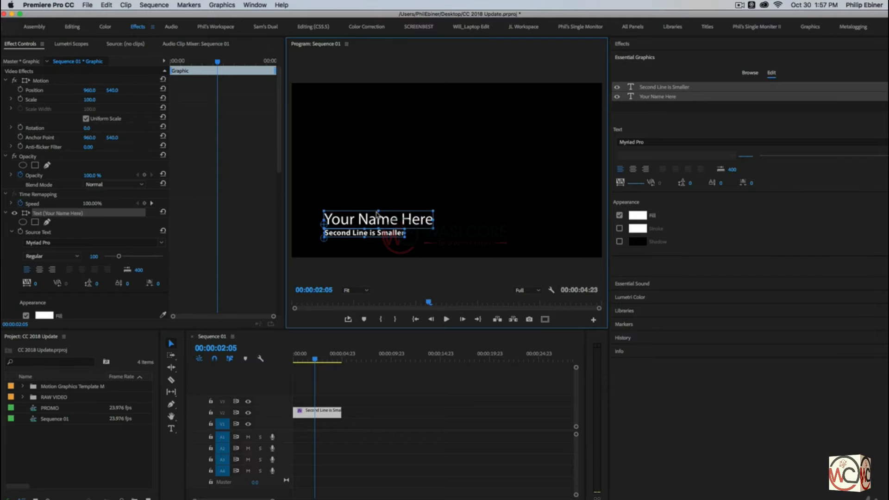
left_click(446, 202)
left_click_drag(407, 224, 478, 197)
left_click_drag(363, 234, 465, 216)
key("super+z")
key("super+z")
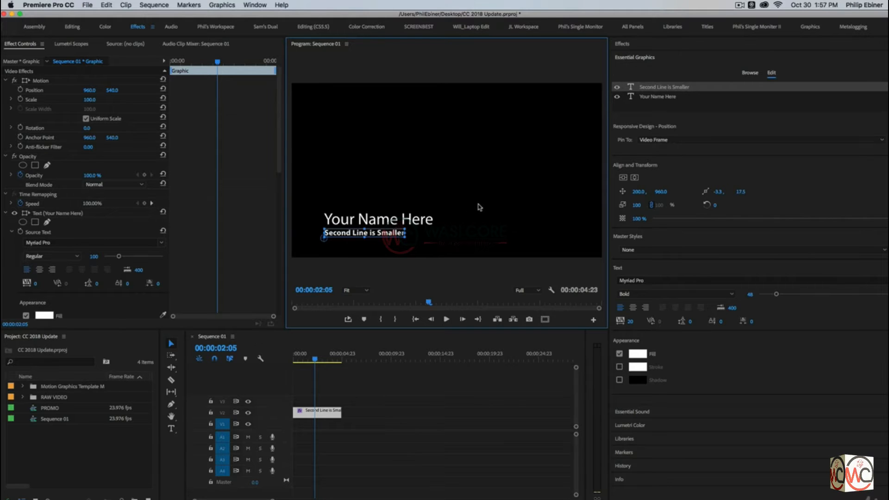
left_click_drag(431, 205, 342, 243)
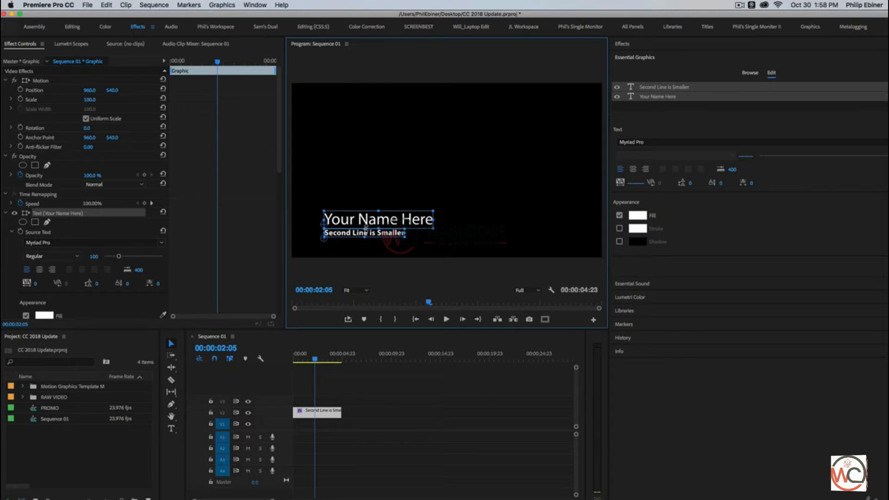
left_click_drag(458, 193, 323, 254)
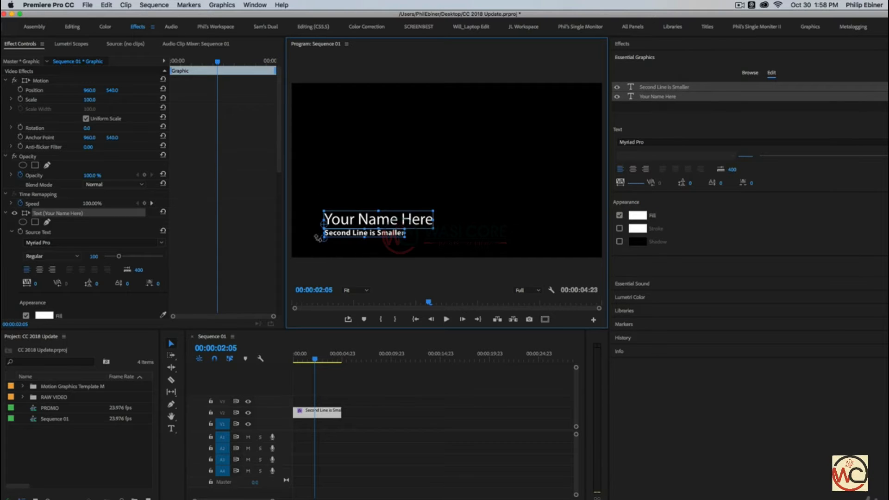
left_click_drag(469, 181, 374, 208)
key("super+z")
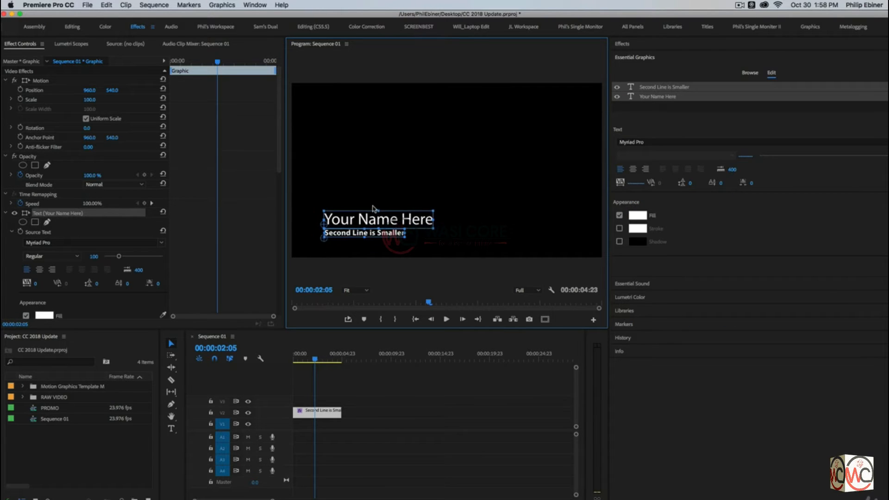
Pin the Second Line is Smaller text layer to the Your Name Here layer
left_click(402, 244)
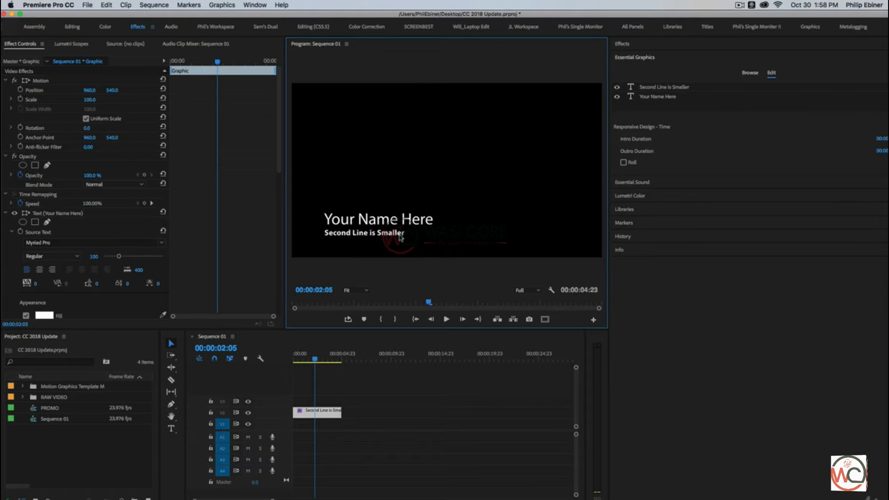
left_click(395, 234)
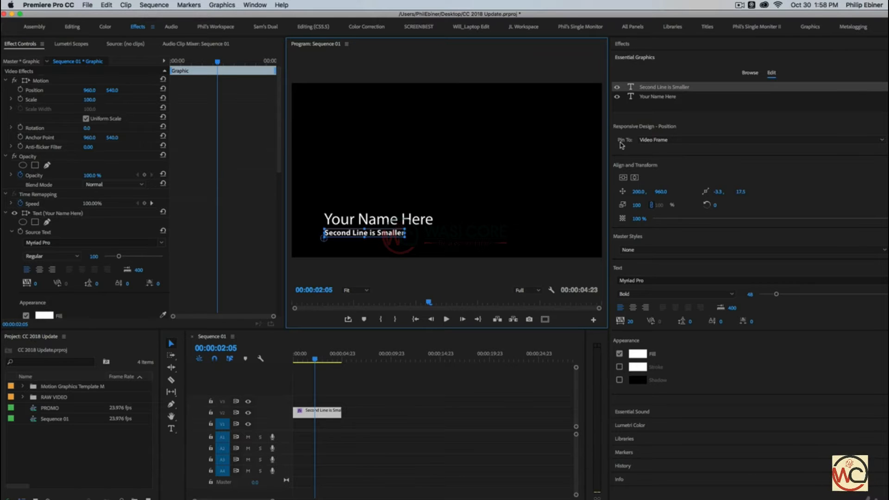
left_click(657, 140)
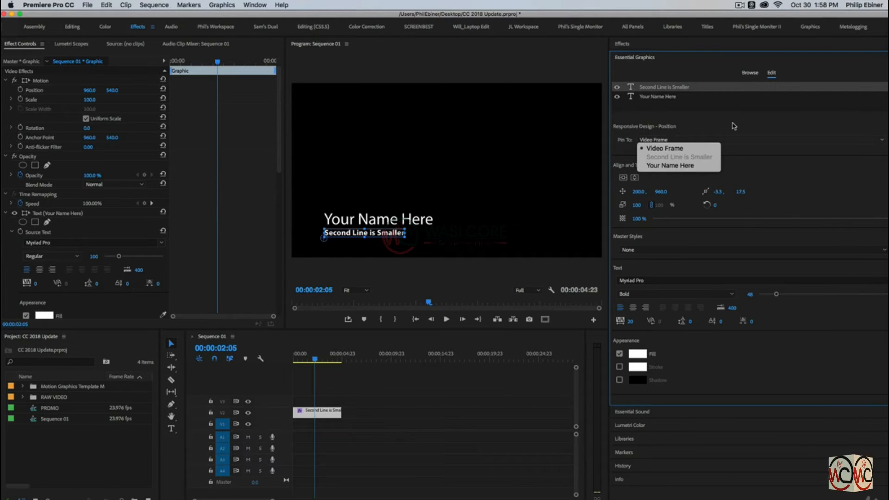
left_click(671, 165)
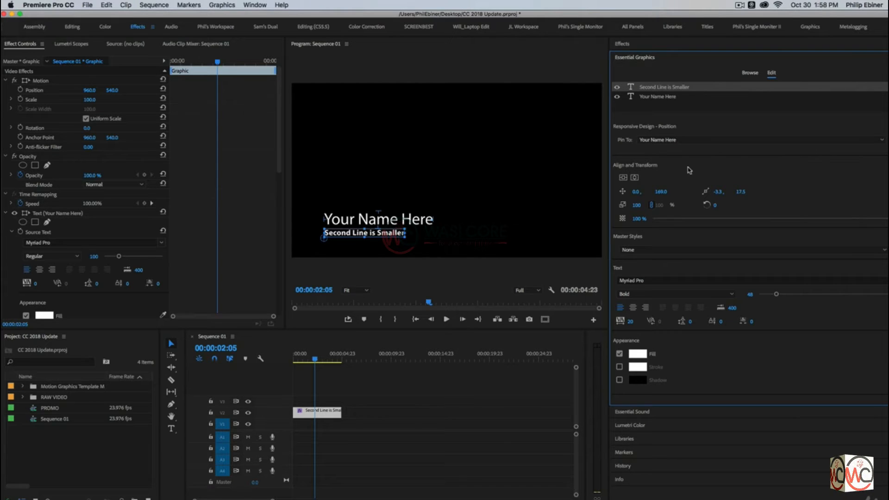
Try moving and scaling the Your Name Here layer to check that the pinned second line follows
left_click(652, 97)
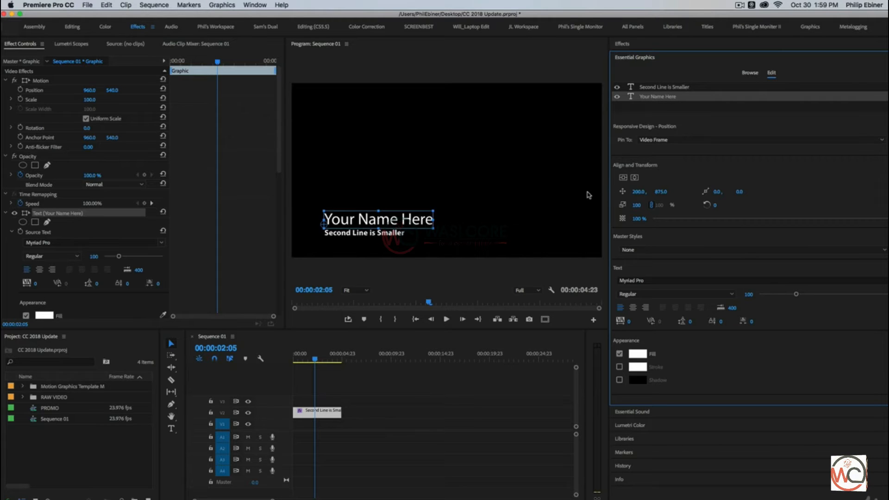
mouse_move(637, 191)
left_mouse_down()
mouse_move(681, 191)
mouse_move(630, 191)
mouse_move(684, 192)
mouse_move(653, 192)
left_mouse_up()
key("super+z")
key("super+z")
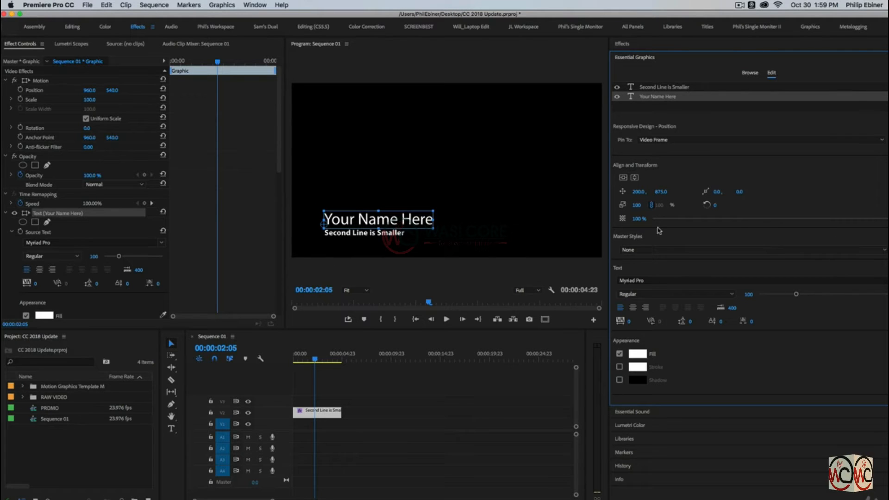
mouse_move(637, 205)
left_mouse_down()
mouse_move(679, 204)
mouse_move(641, 205)
left_mouse_up()
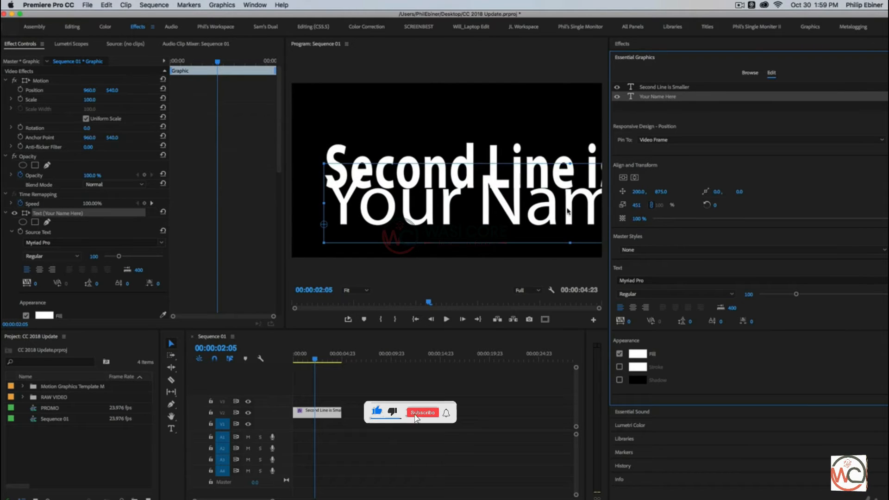
key("super+z")
left_click_drag(433, 210, 549, 169)
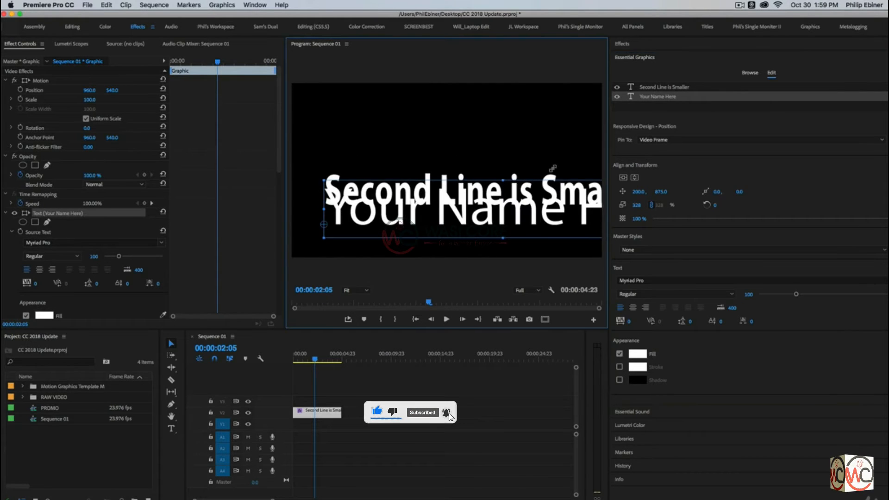
key("super+z")
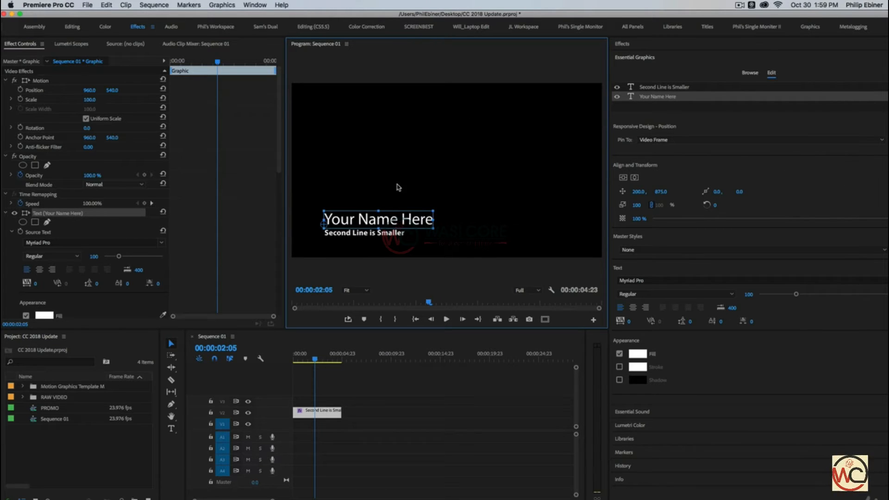
Review the second line's Pin To setting and the title layer's bounds in the Program Monitor
left_click(375, 235)
left_click(888, 140)
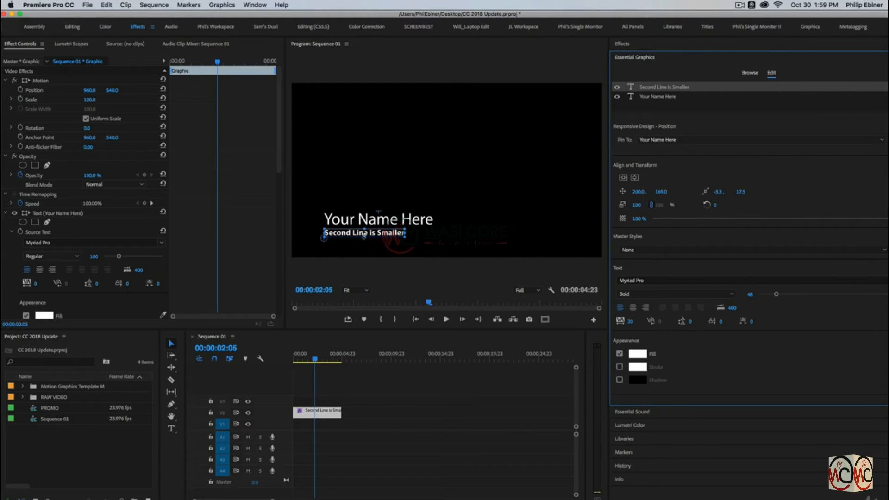
left_click(402, 221)
left_click_drag(382, 223, 313, 224)
left_click_drag(417, 223, 379, 210)
mouse_move(391, 213)
left_mouse_down()
mouse_move(409, 222)
mouse_move(393, 224)
left_mouse_up()
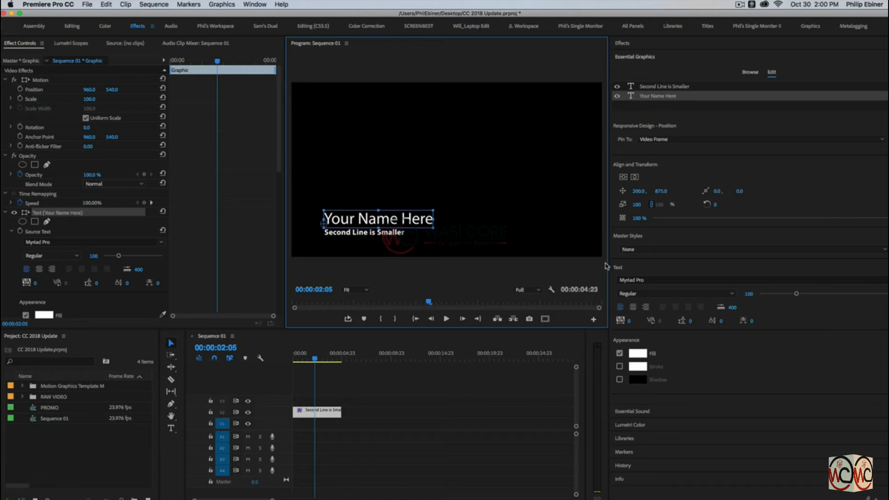
Browse the font list for the Your Name Here layer and mark olivier as a favourite font
left_click(638, 279)
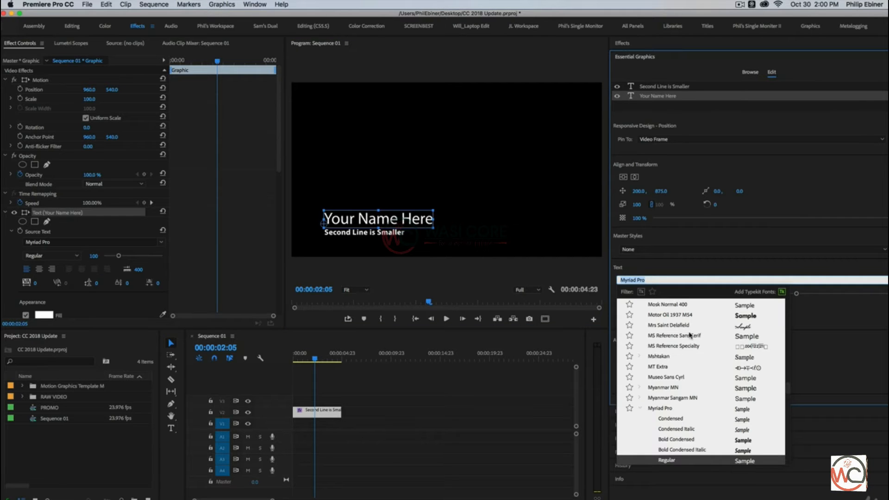
scroll(747, 336, "down", 10)
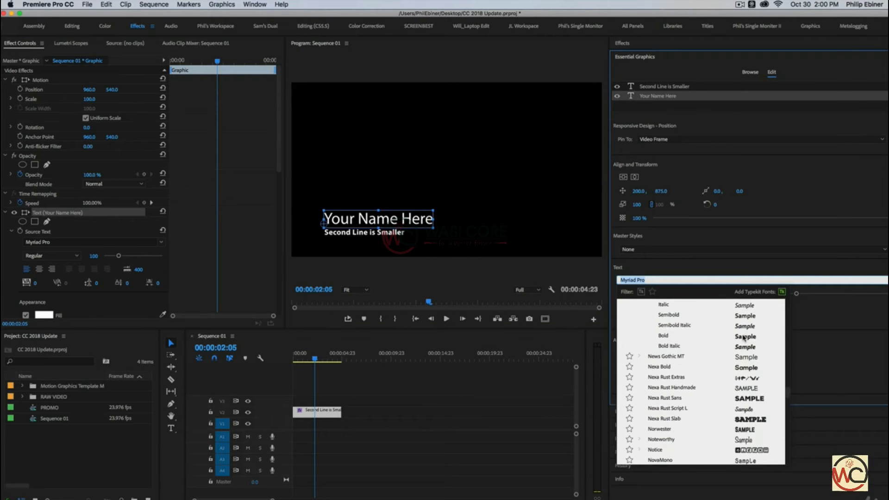
scroll(744, 337, "down", 5)
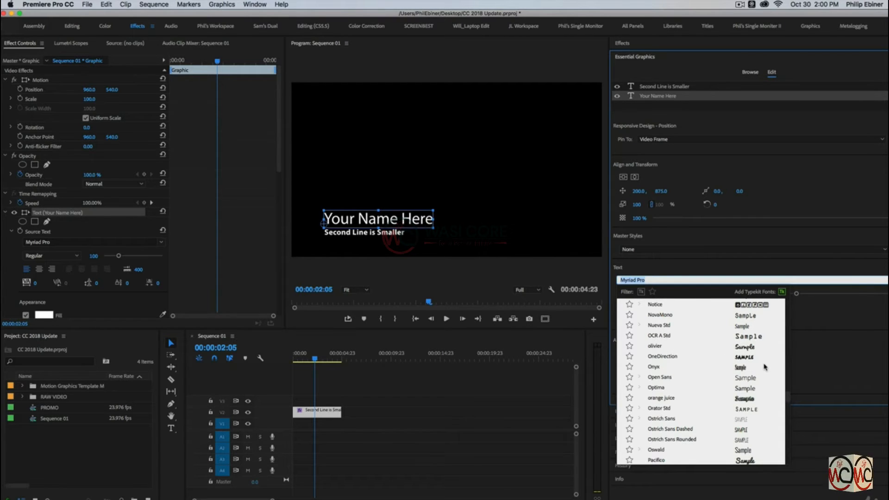
scroll(758, 367, "down", 4)
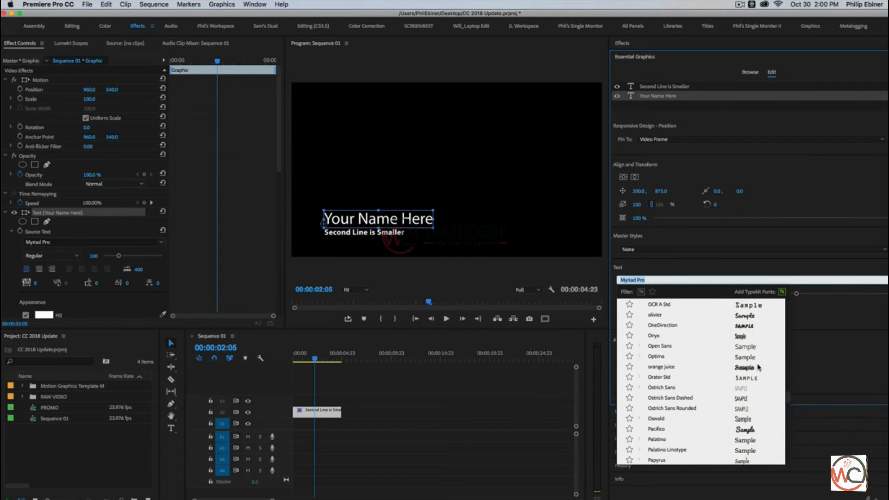
scroll(757, 395, "down", 4)
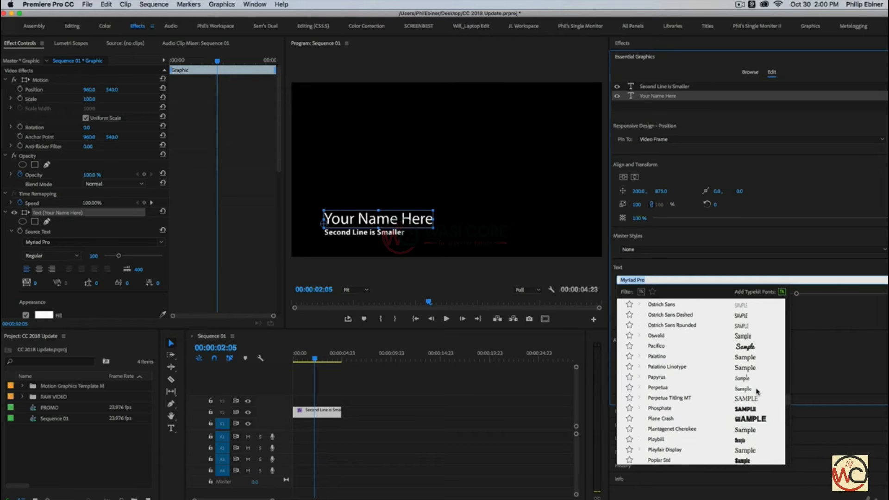
scroll(757, 420, "down", 8)
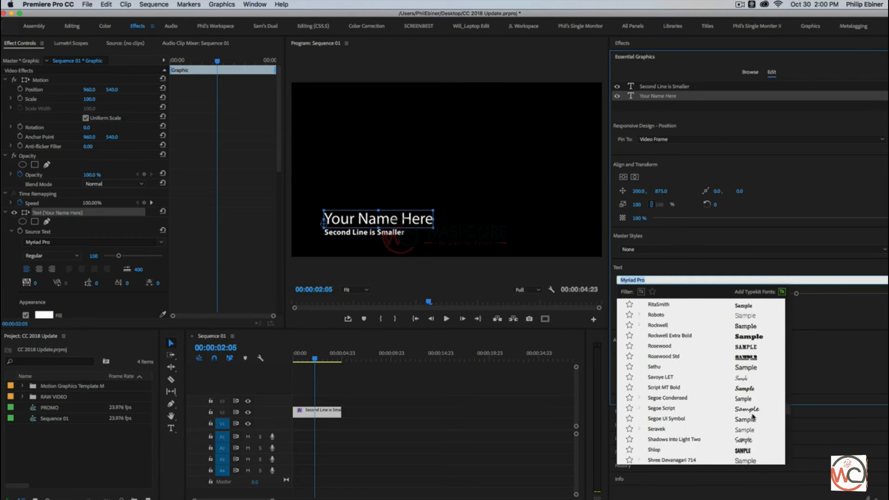
scroll(750, 391, "up", 1)
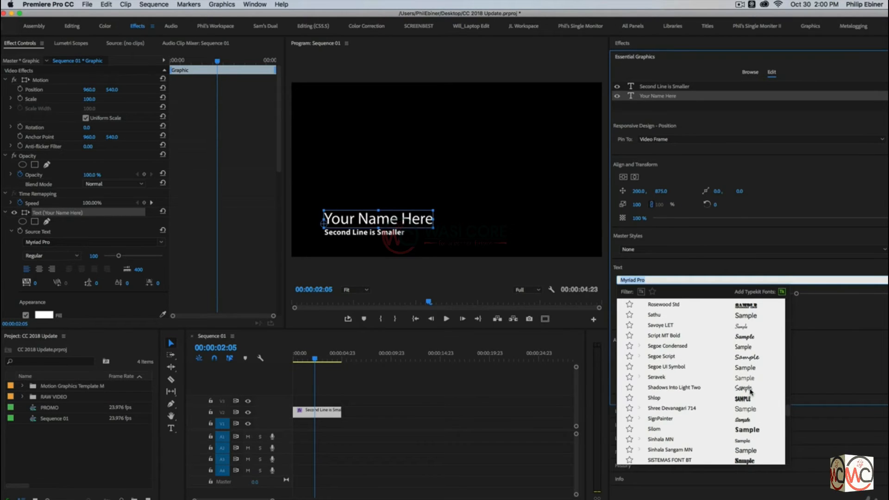
scroll(750, 392, "up", 15)
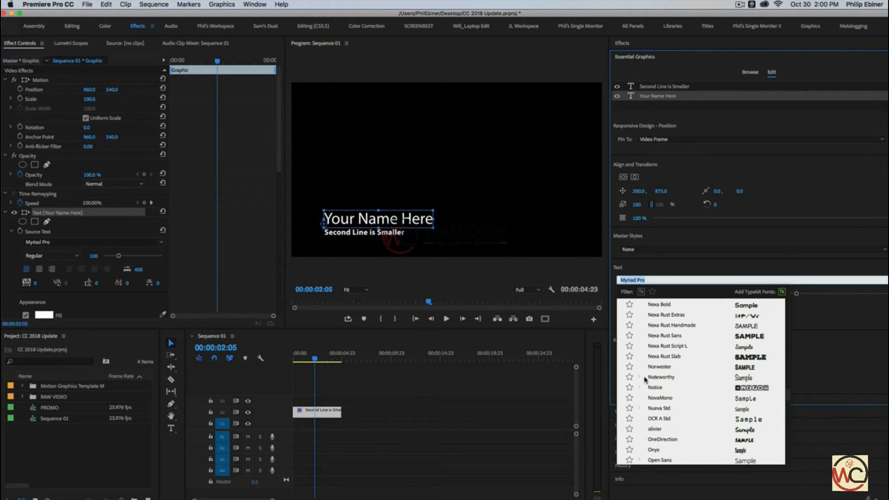
scroll(674, 428, "down", 4)
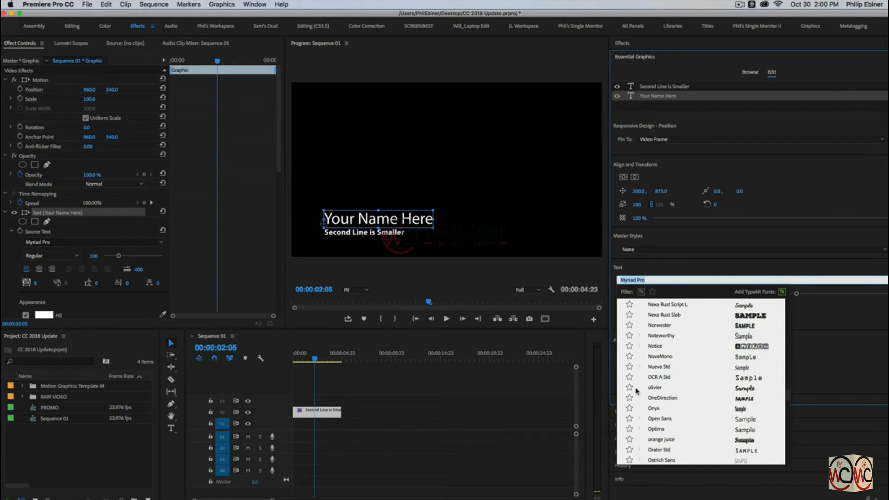
left_click(629, 388)
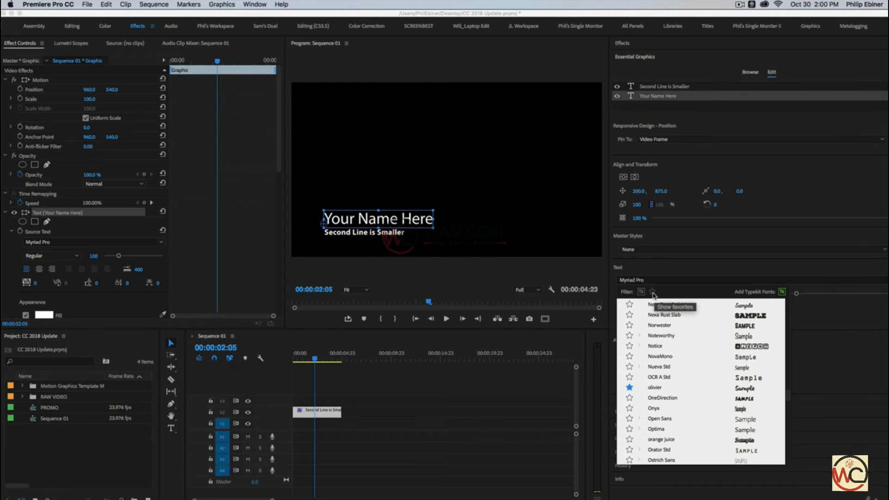
Filter the font list to show only favourite fonts, then close the list
left_click(653, 292)
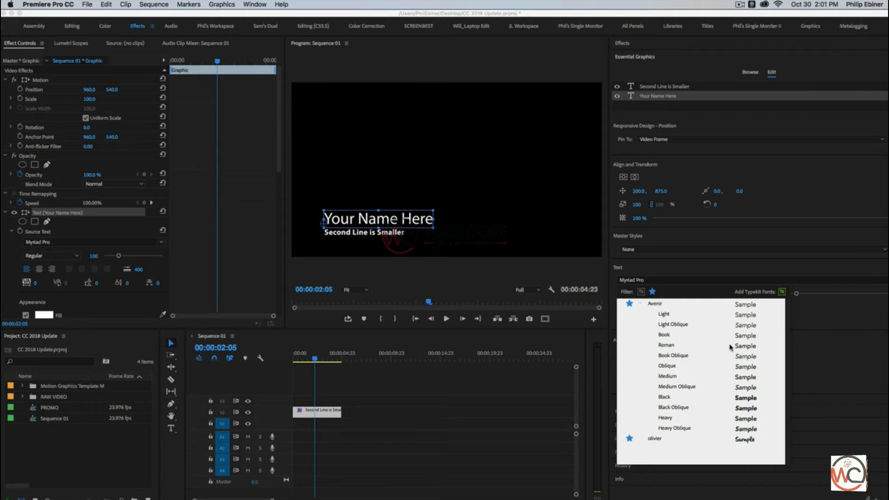
key("Escape")
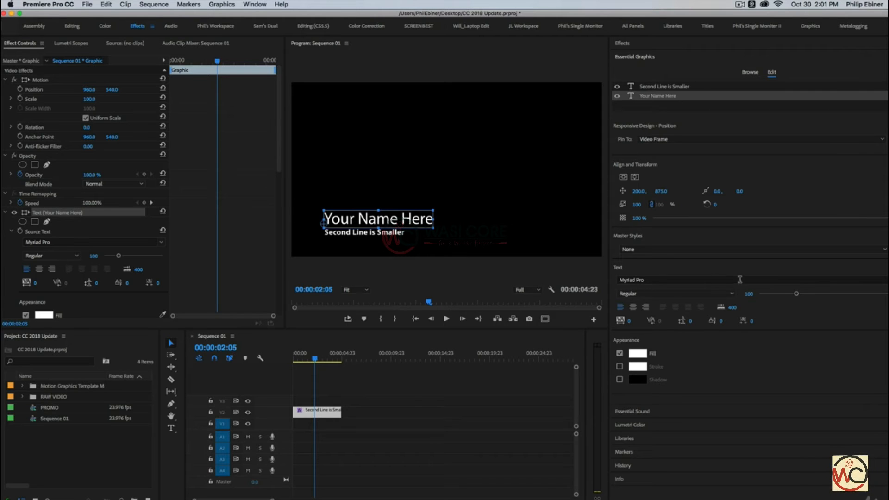
Keyframe the graphic's Position at Y 540 at 0:16 and Y 832 at the start so the title rises into frame
left_click(313, 407)
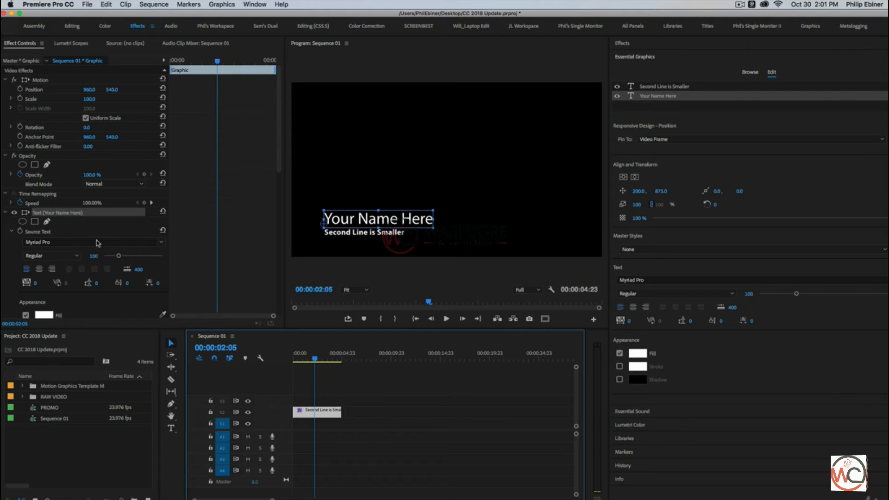
left_click(40, 194)
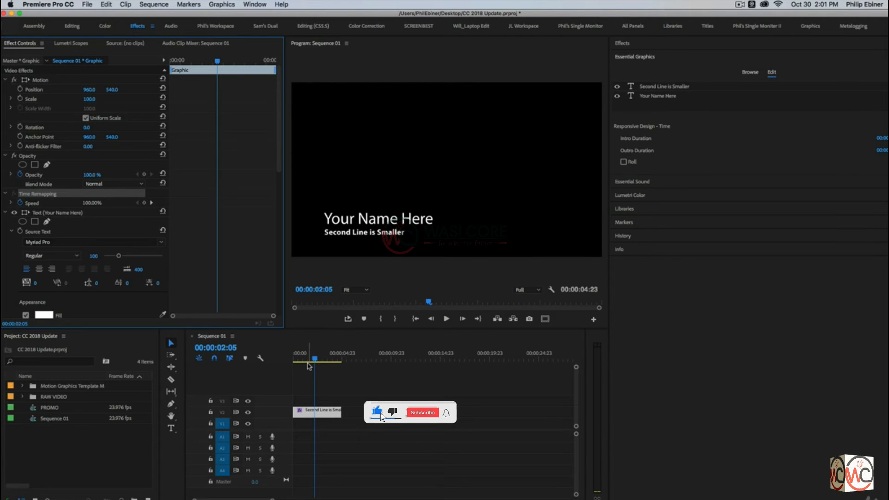
mouse_move(307, 362)
left_mouse_down()
mouse_move(295, 362)
mouse_move(310, 361)
left_mouse_up()
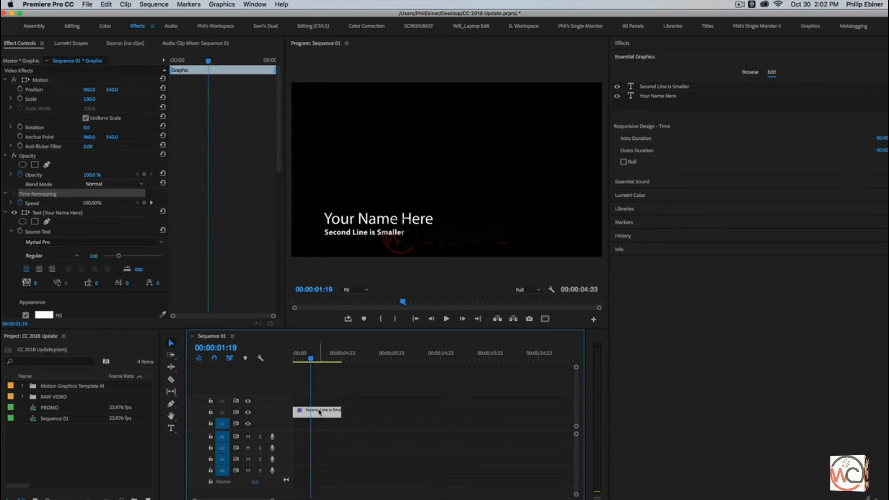
left_click(356, 221)
left_click_drag(200, 59, 185, 65)
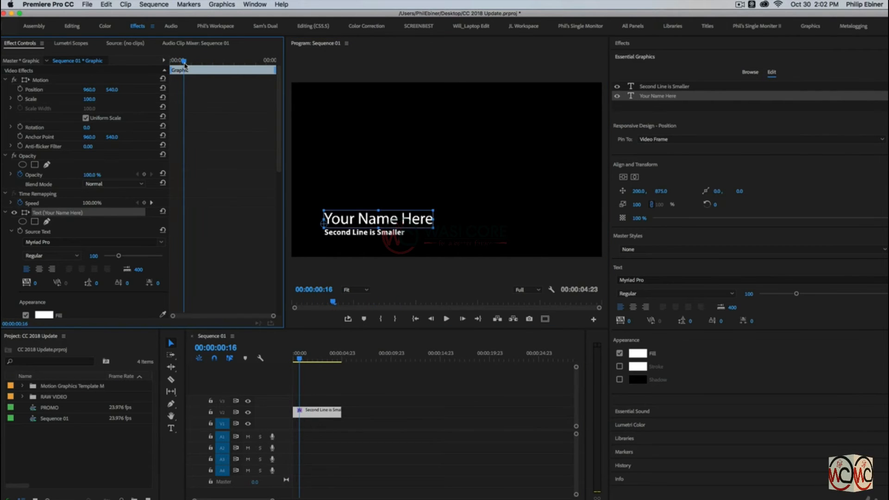
left_click(20, 90)
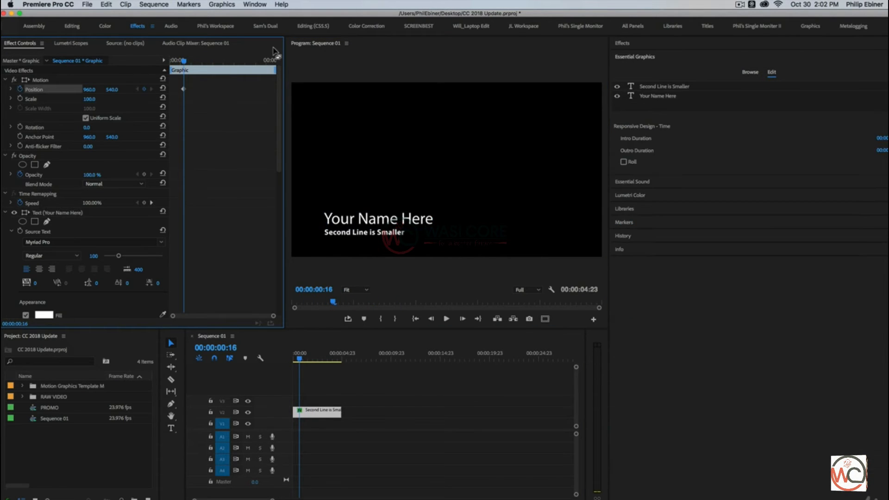
left_click_drag(184, 62, 176, 90)
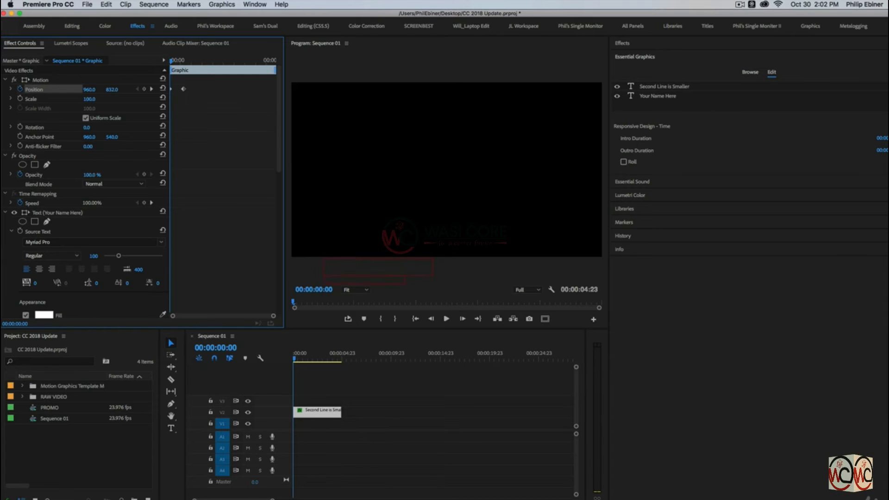
Add a Position keyframe at 4:06 and set Y to 859 at the clip's end so the title drops out
left_click(333, 355)
left_click_drag(333, 354, 337, 355)
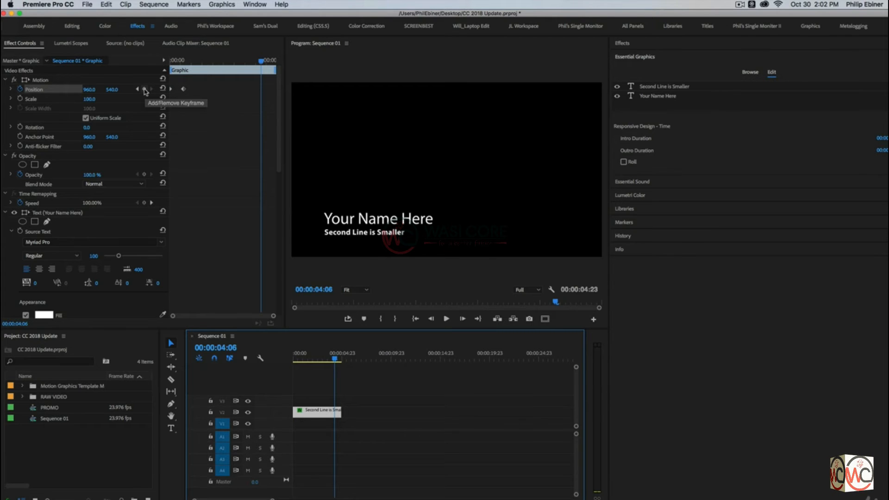
left_click(145, 89)
mouse_move(261, 61)
left_mouse_down()
mouse_move(284, 62)
mouse_move(276, 61)
left_mouse_up()
left_click_drag(112, 89, 165, 90)
Preview the lower-third's slide-in and slide-out animation from the start of the sequence
left_click_drag(299, 359, 330, 361)
key("Home")
key("space")
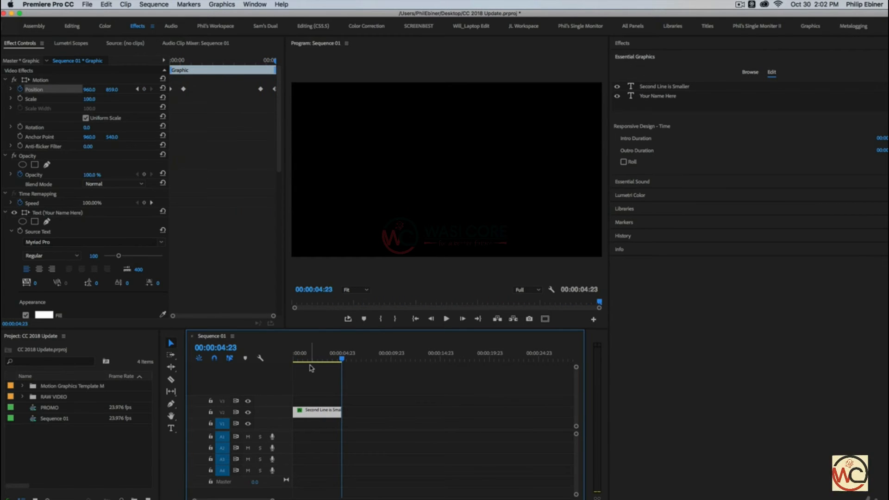
key("Home")
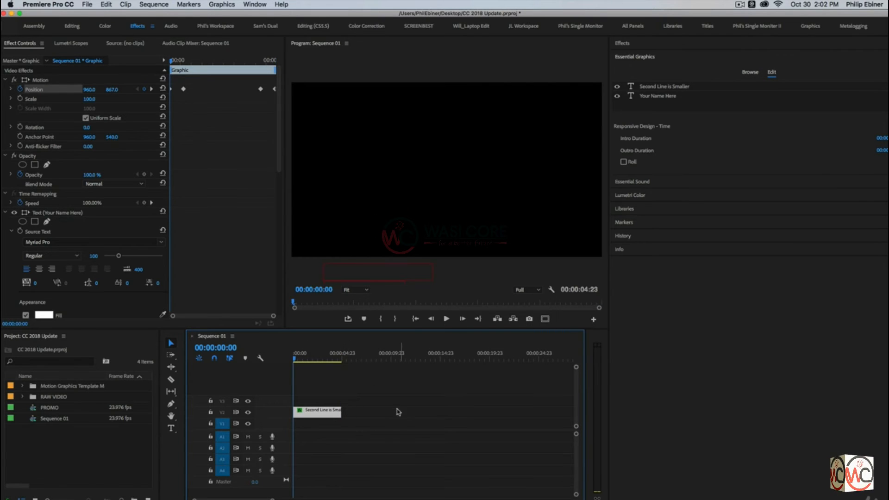
key("space")
left_click(439, 412)
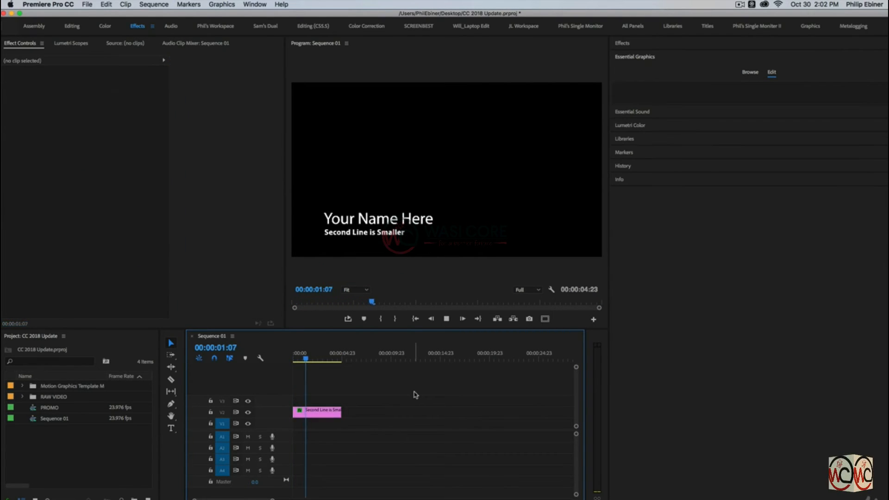
left_click(332, 411)
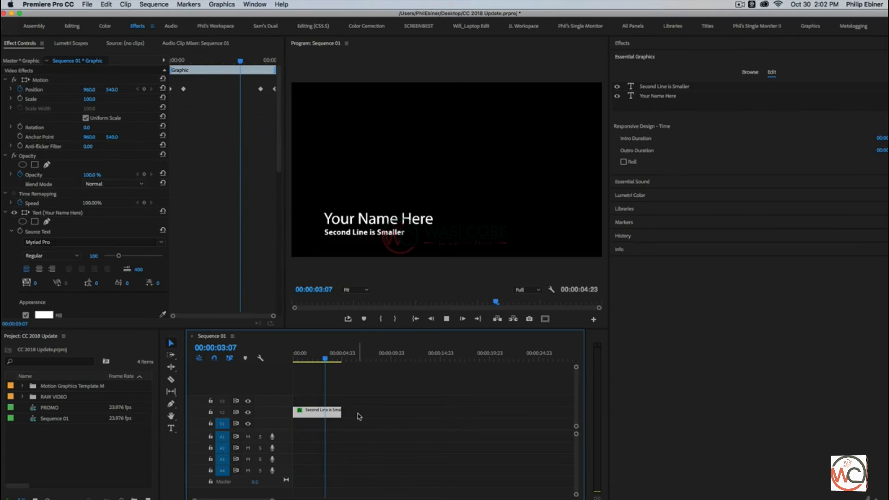
key("space")
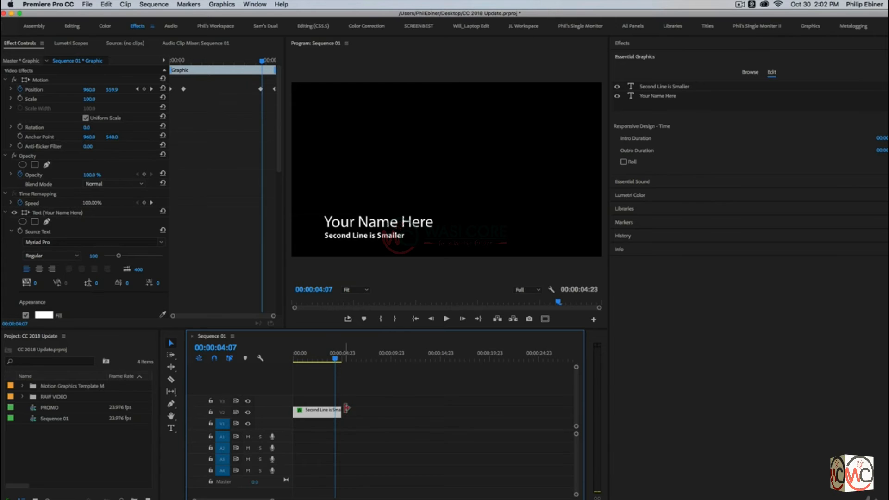
Try trimming and extending the graphic clip's end to see how the position keyframes respond
left_click_drag(341, 410, 326, 412)
left_click(310, 355)
key("space")
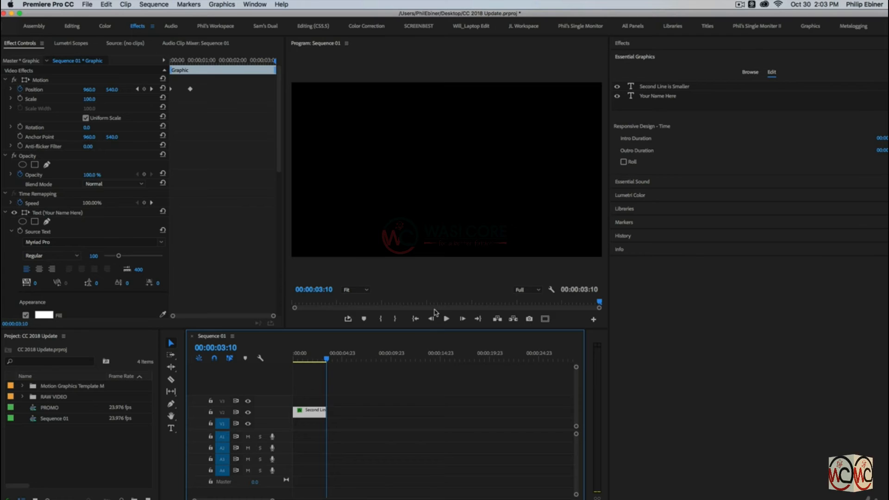
left_click_drag(327, 412, 377, 414)
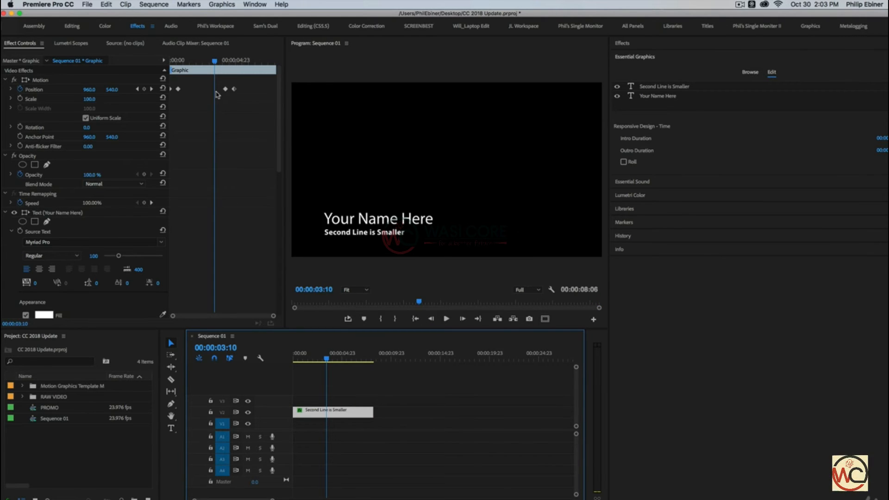
left_click_drag(326, 359, 353, 361)
left_click_drag(373, 412, 405, 413)
left_click(206, 62)
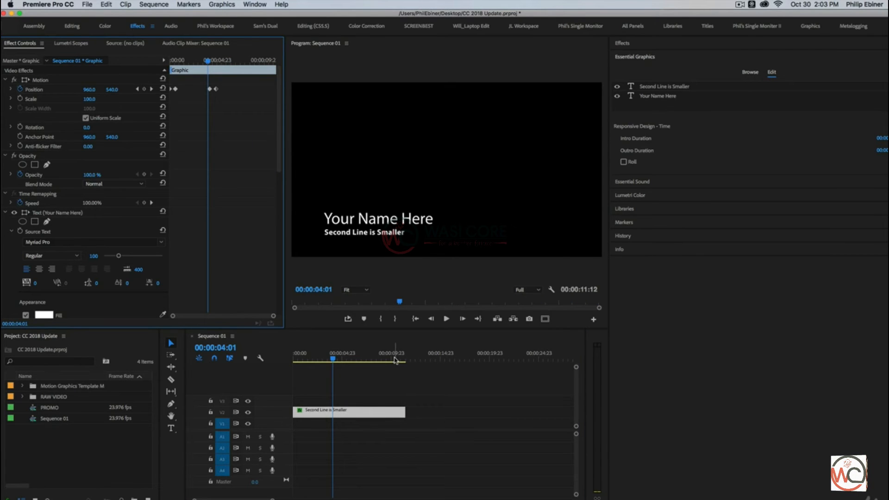
left_click_drag(396, 359, 342, 363)
left_click_drag(405, 411, 342, 412)
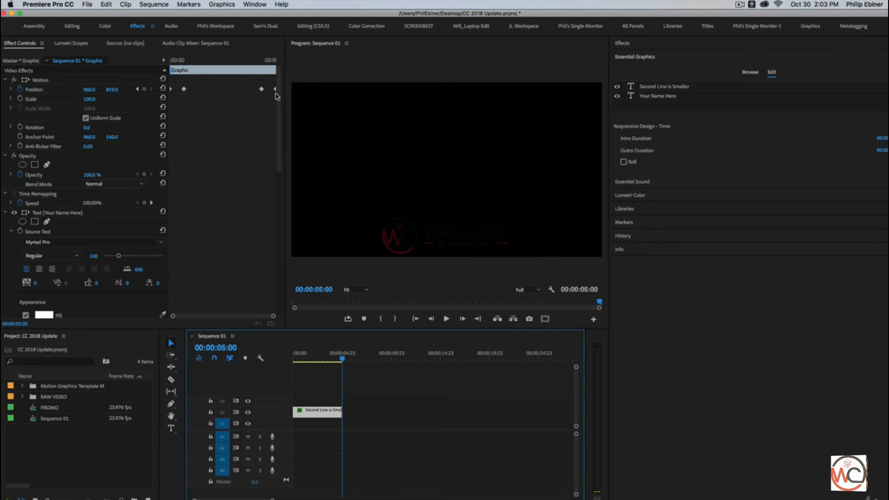
Set the Responsive Design Intro Duration to cover the opening position keyframes
left_click_drag(176, 62, 149, 69)
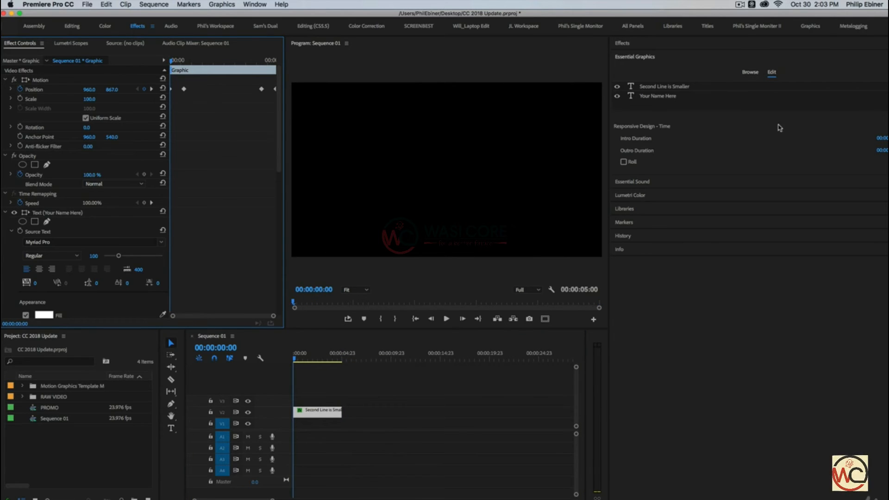
left_click(882, 138)
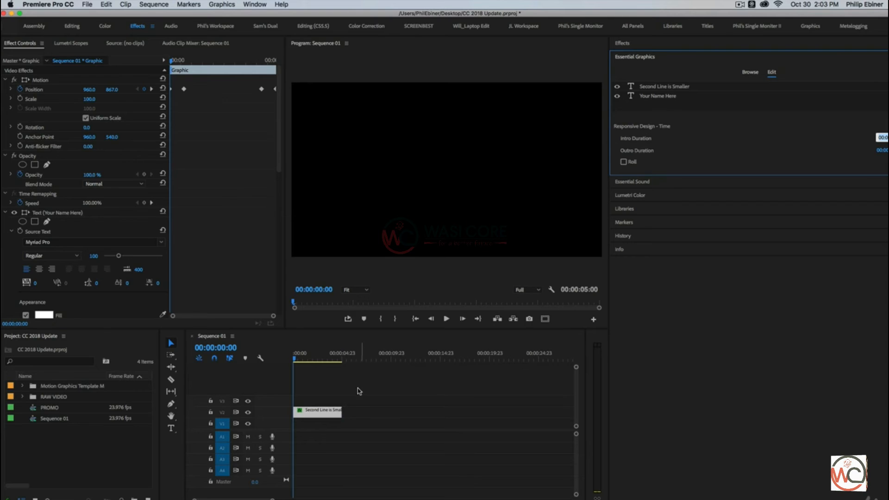
left_click(359, 391)
left_click_drag(294, 358, 299, 358)
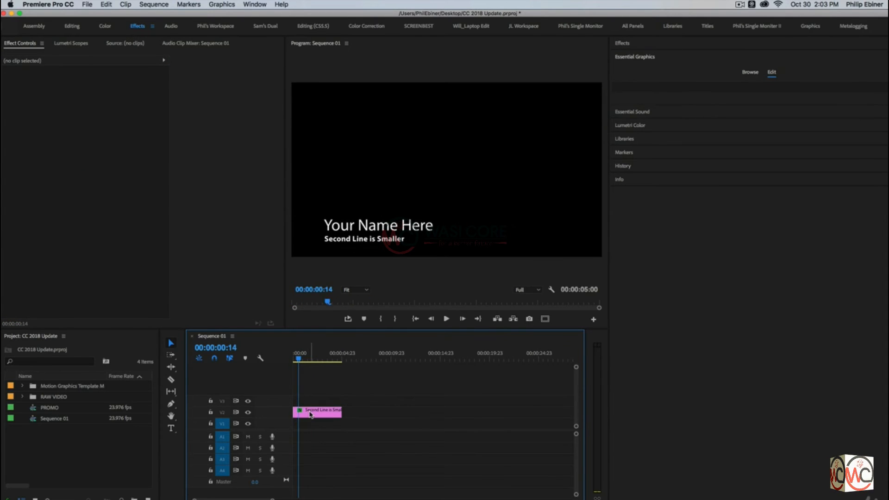
left_click(310, 414)
left_click_drag(183, 60, 186, 64)
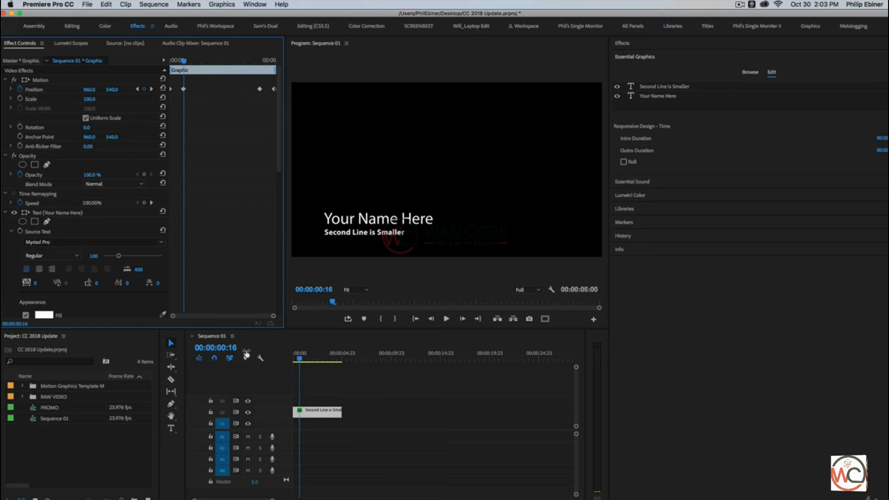
left_click(883, 139)
left_click(884, 138)
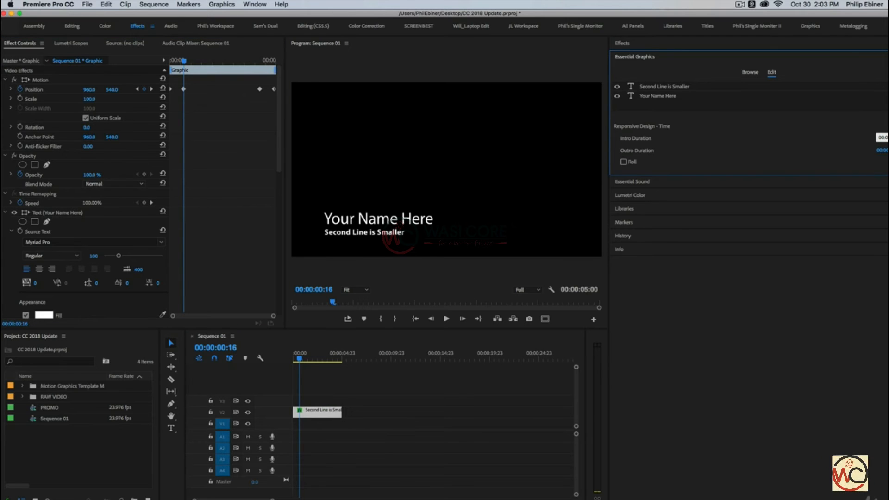
key("Return")
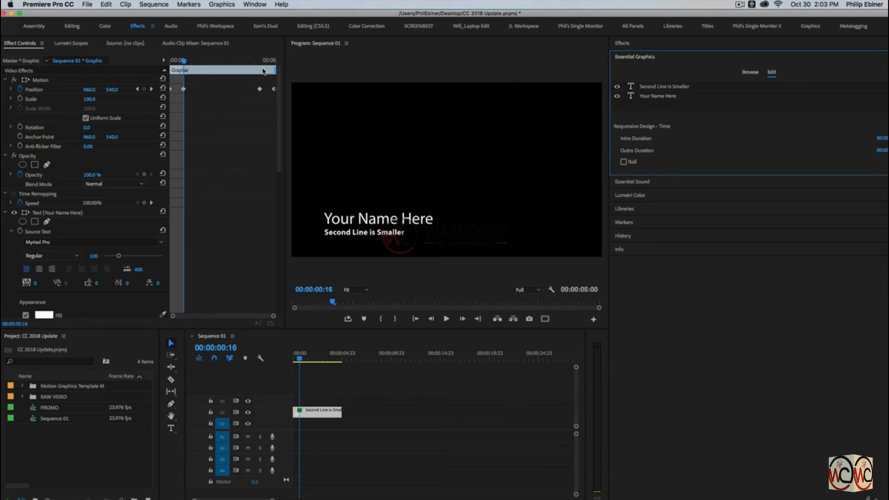
Set the Responsive Design Outro Duration to cover the closing position keyframes
left_click(883, 150)
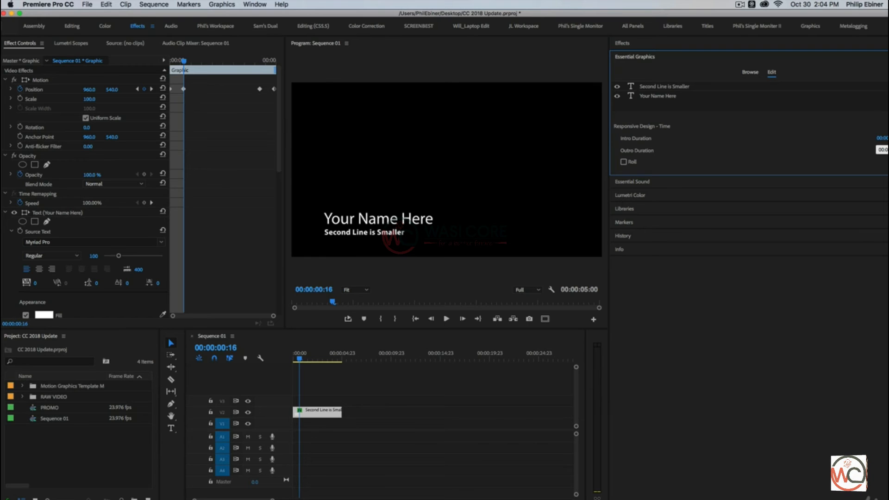
key("Return")
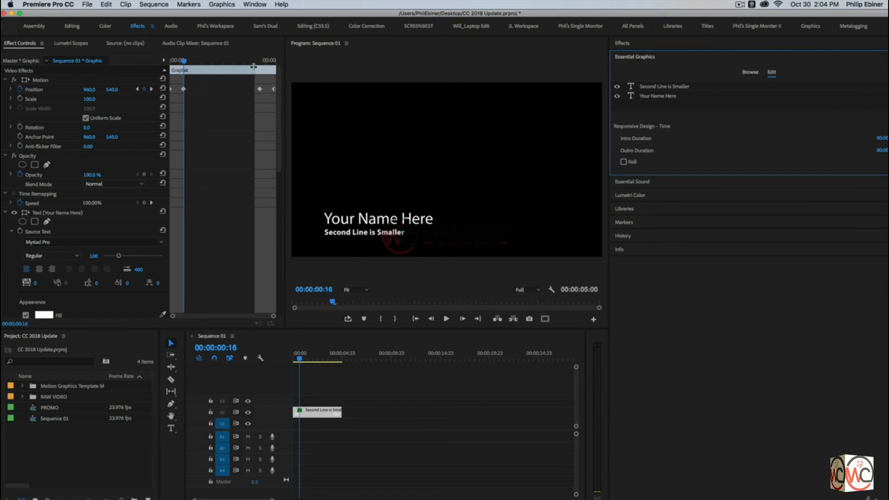
mouse_move(254, 69)
left_mouse_down()
mouse_move(229, 70)
mouse_move(266, 70)
mouse_move(255, 70)
left_mouse_up()
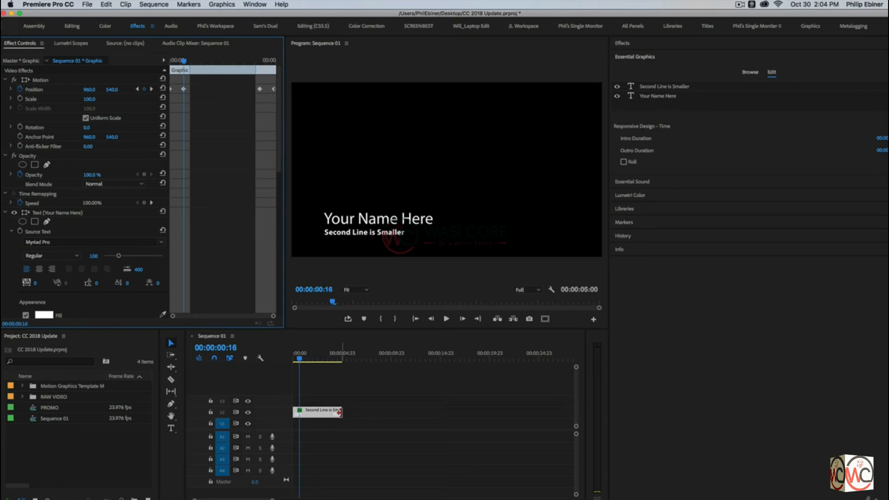
Extend the graphic clip to about 21 seconds and play its ending to test the protected outro
left_click_drag(345, 409, 421, 411)
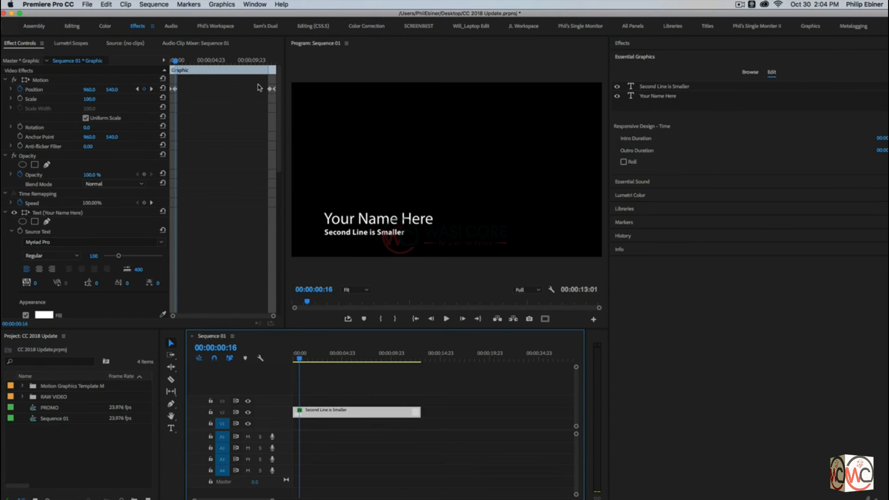
left_click_drag(420, 410, 507, 412)
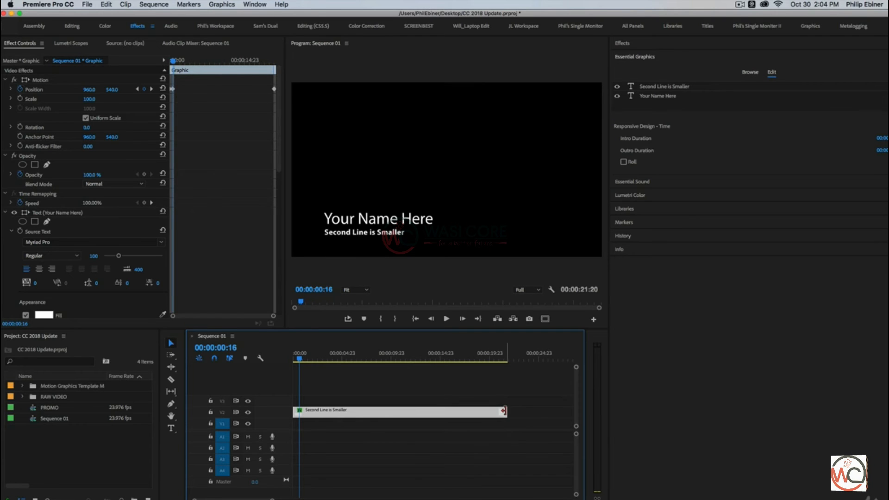
left_click(498, 356)
key("space")
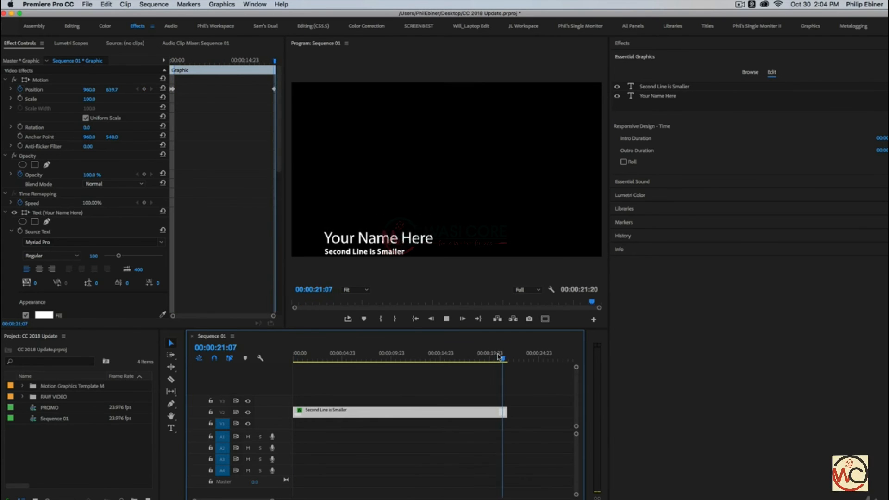
Shorten the graphic clip to about 10 seconds and play it back to check the animation
left_click_drag(498, 356, 379, 360)
left_click_drag(507, 412, 384, 413)
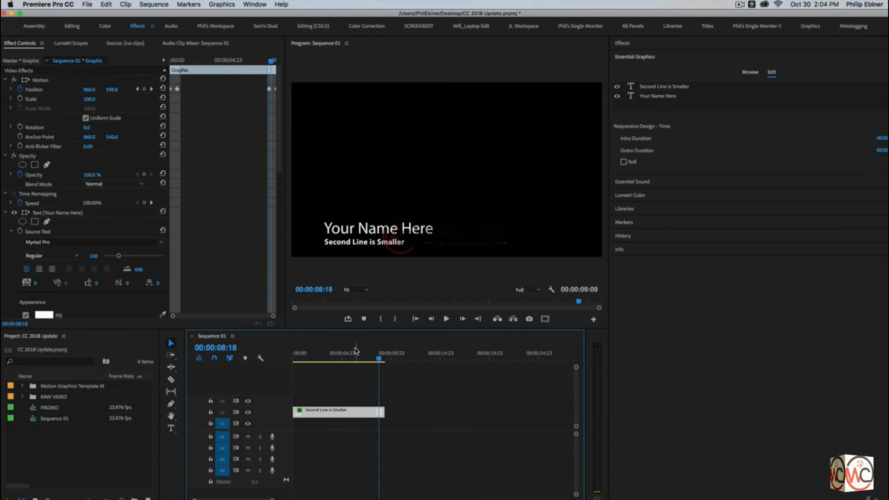
left_click(355, 352)
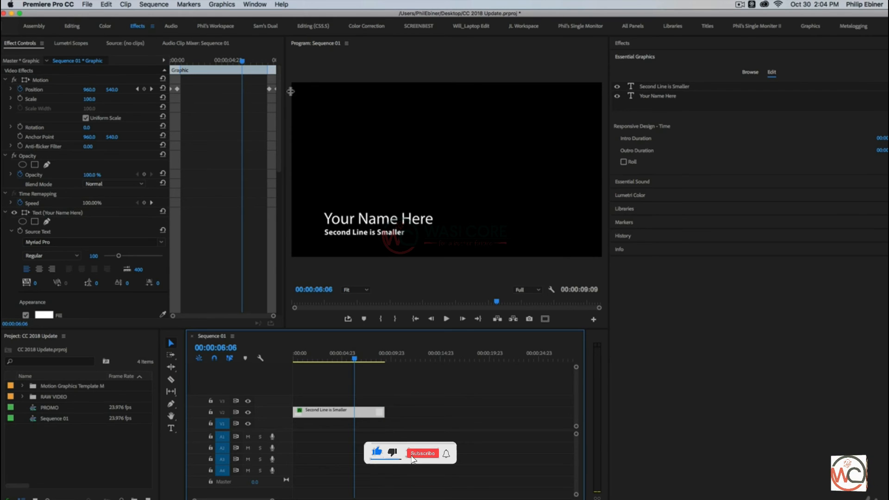
left_click_drag(385, 410, 394, 406)
key("space")
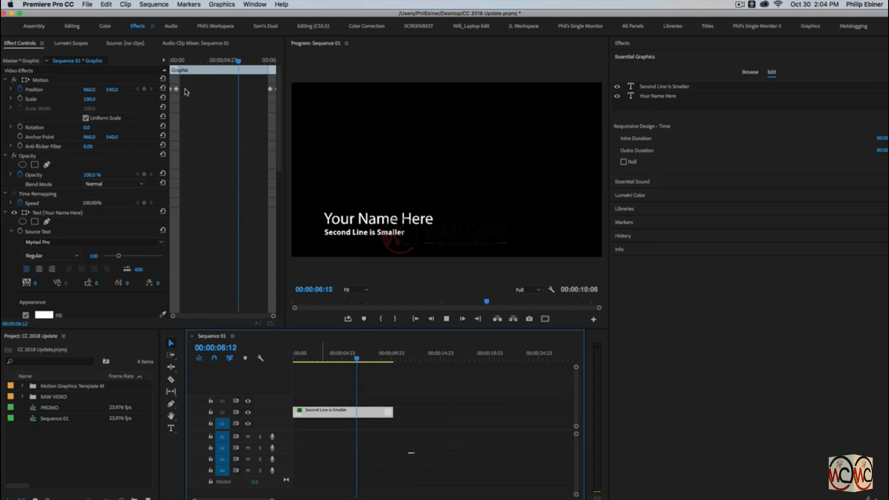
key("space")
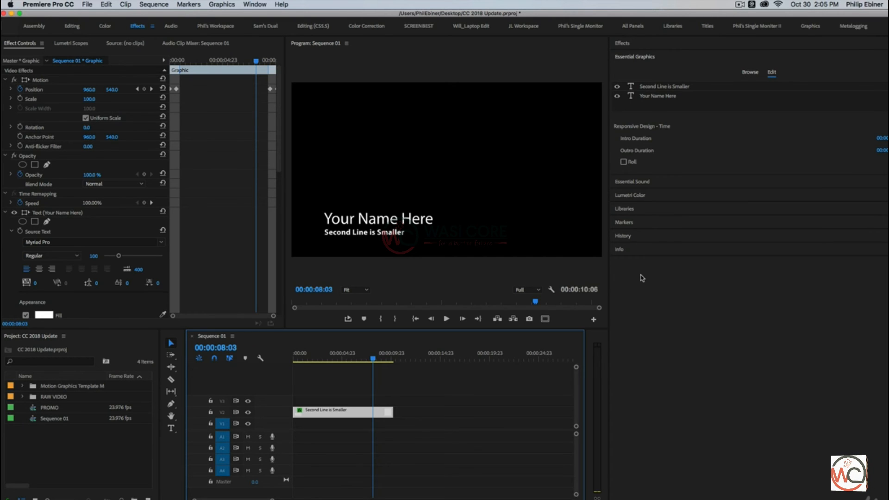
Delete the graphic clip from the timeline
left_click_drag(434, 397, 341, 431)
key("Delete")
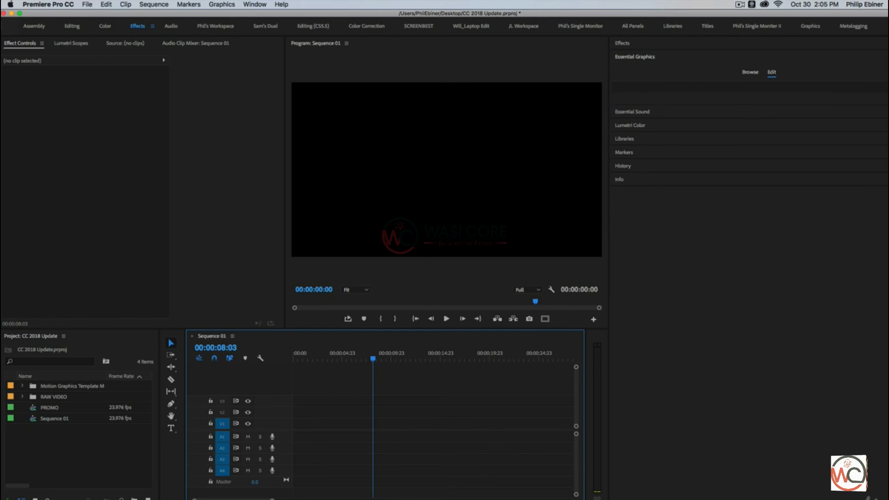
Add a new text layer to the graphic and move it toward the centre of the frame
left_click(883, 88)
left_click(865, 103)
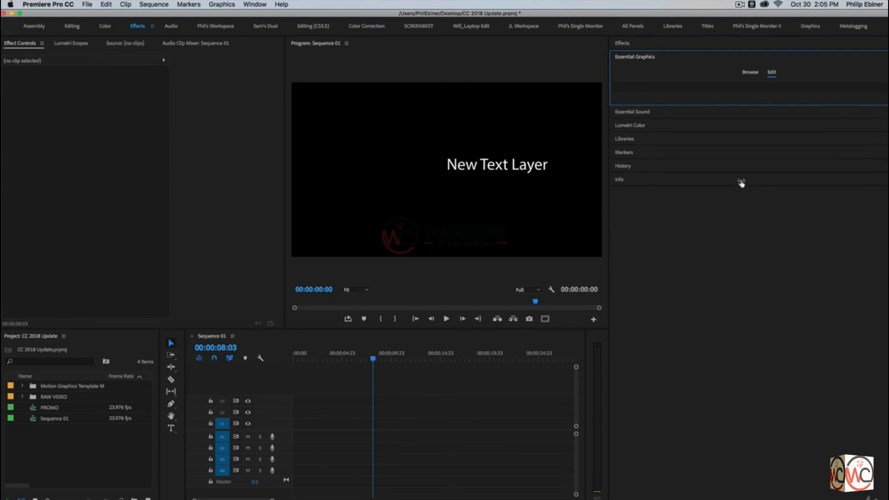
left_click_drag(466, 167, 401, 156)
Fill the text layer with several stacked lines of "New Text Layer" by pasting it line after line
key("t")
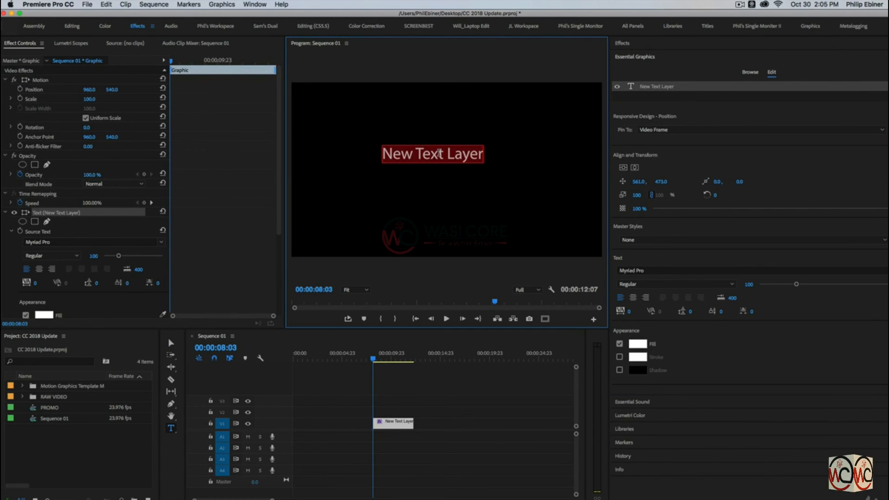
key("Return")
type("New Text Layer")
key("Return")
type("New Text Layer")
key("Return")
key("super+v")
key("Return")
key("super+v")
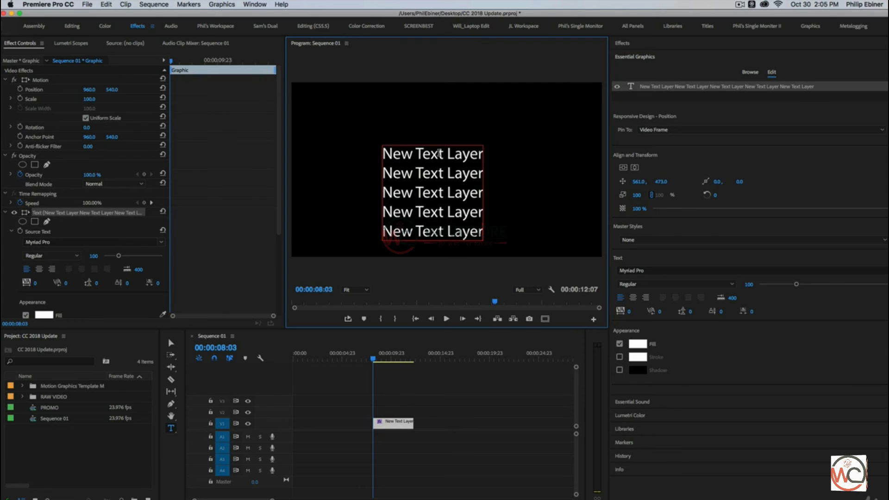
key("Return")
key("super+v")
key("Return")
key("super+v")
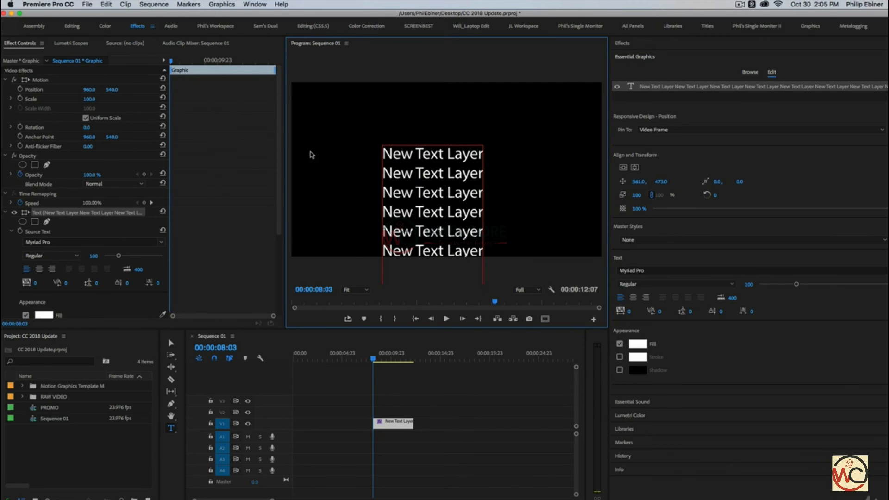
key("Escape")
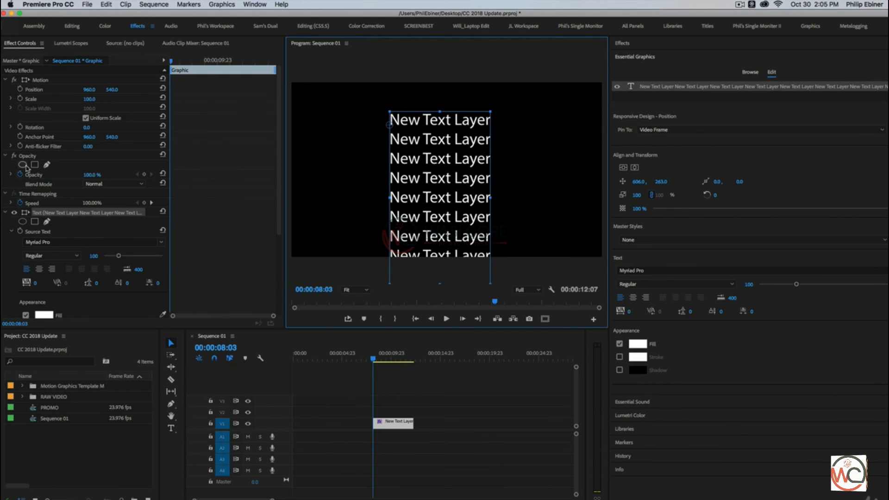
Select the whole graphic and enable Roll in its Responsive Design – Time settings
left_click(43, 193)
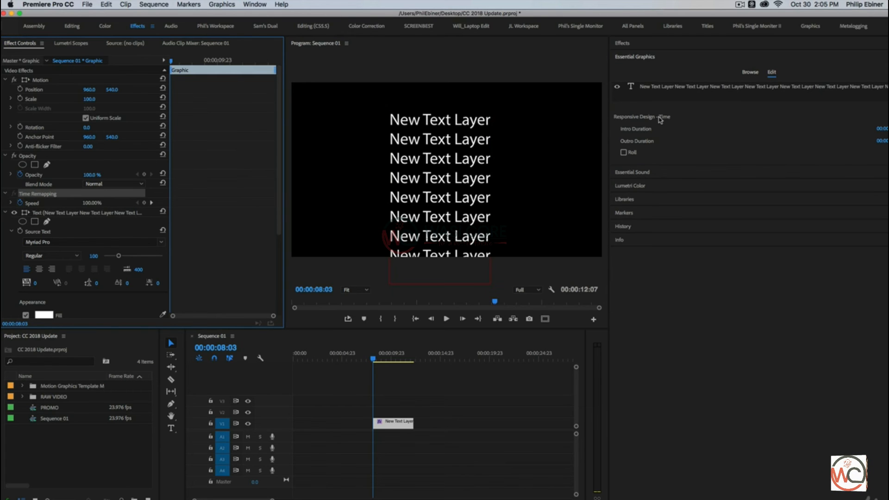
left_click(623, 152)
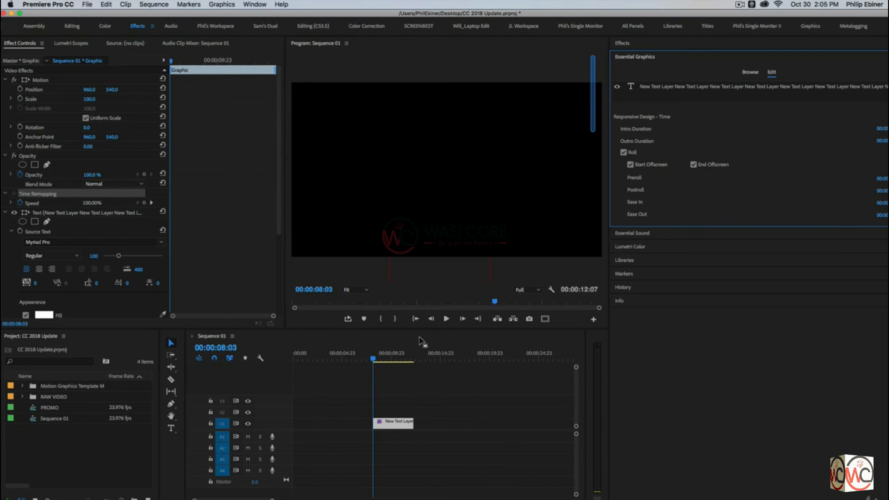
Play the graphic from its start to preview the rolling text
mouse_move(376, 359)
left_mouse_down()
mouse_move(393, 360)
mouse_move(370, 362)
left_mouse_up()
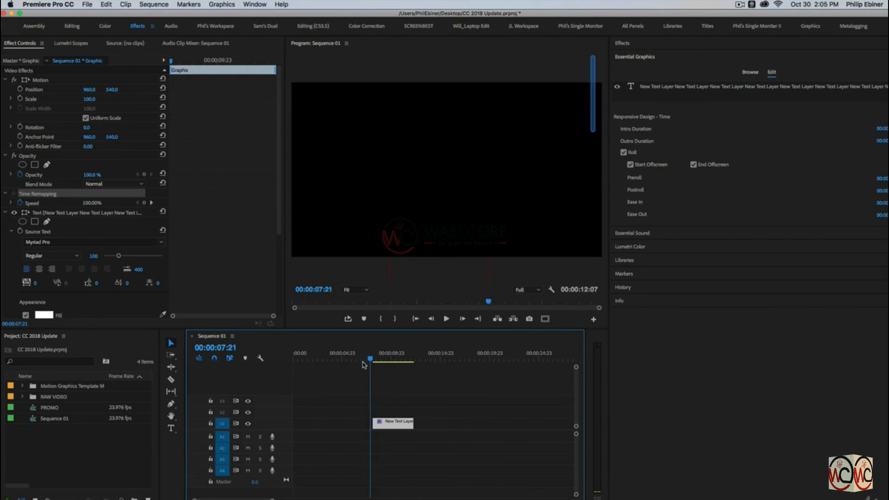
key("space")
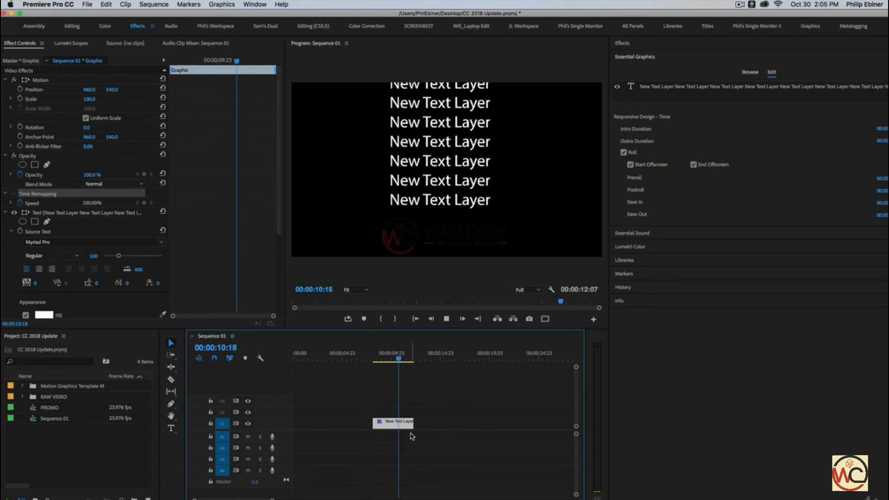
key("space")
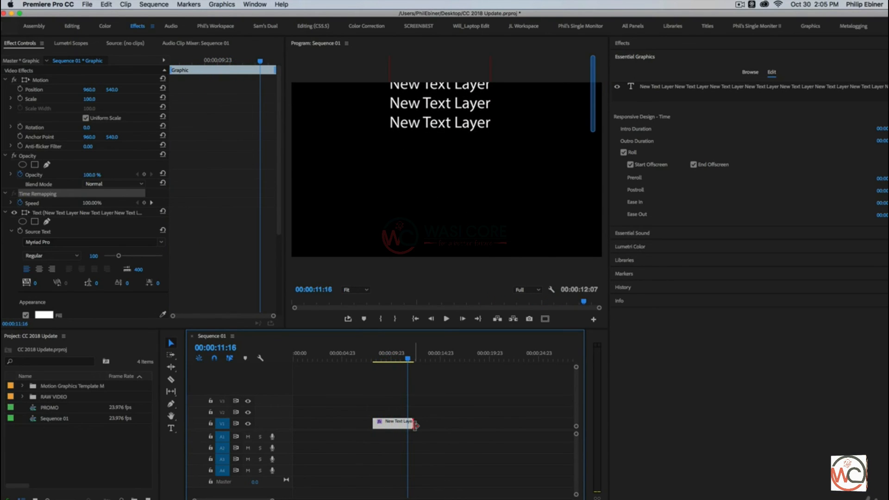
Extend the graphic clip to end at about 20 seconds and play it from the start
left_click_drag(417, 425, 496, 425)
left_click(376, 359)
key("space")
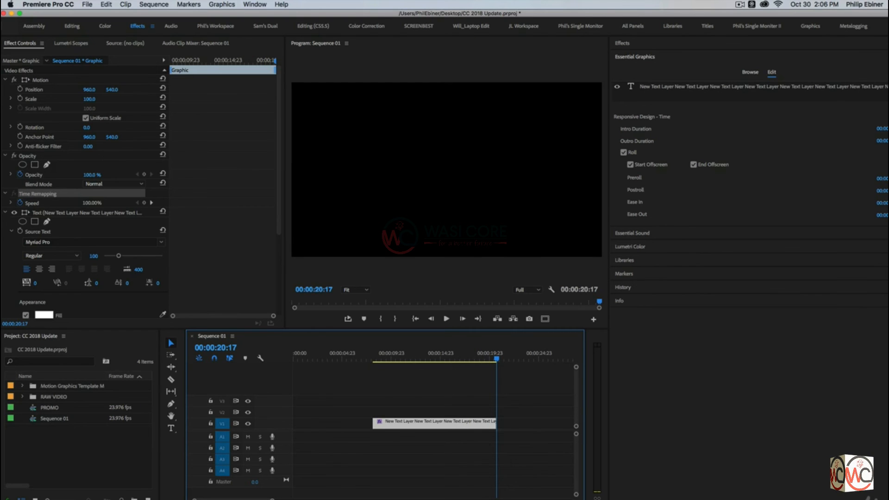
Shorten the graphic clip to end at about 12 seconds and open the Ease In field
left_click_drag(373, 357, 428, 356)
left_click_drag(495, 423, 403, 412)
left_click(387, 358)
left_click(882, 202)
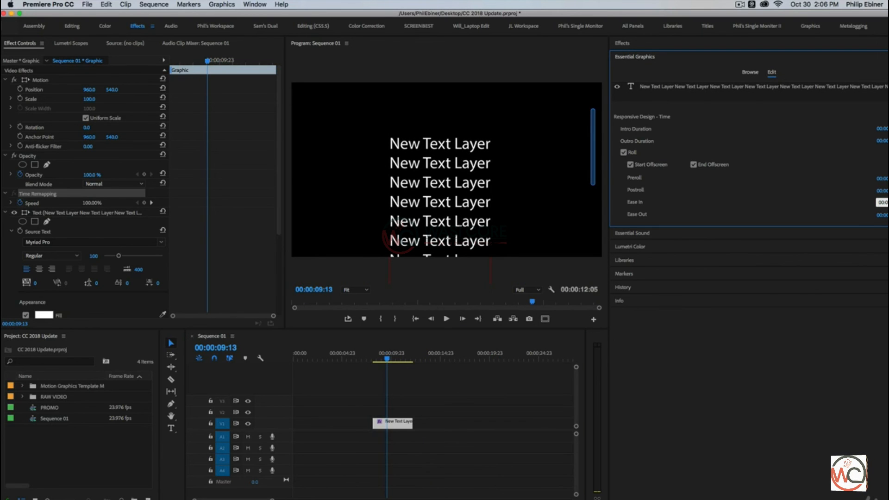
key("Tab")
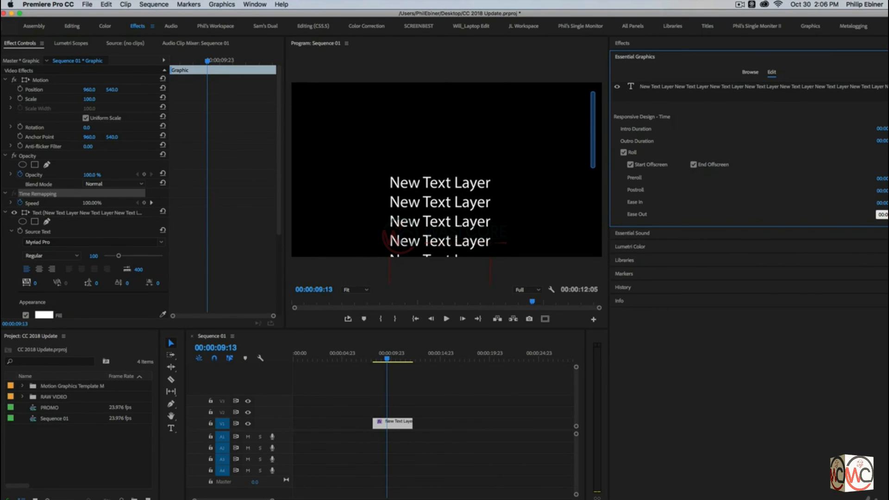
Play the shortened graphic from its start to check the roll speed
left_click(370, 355)
key("space")
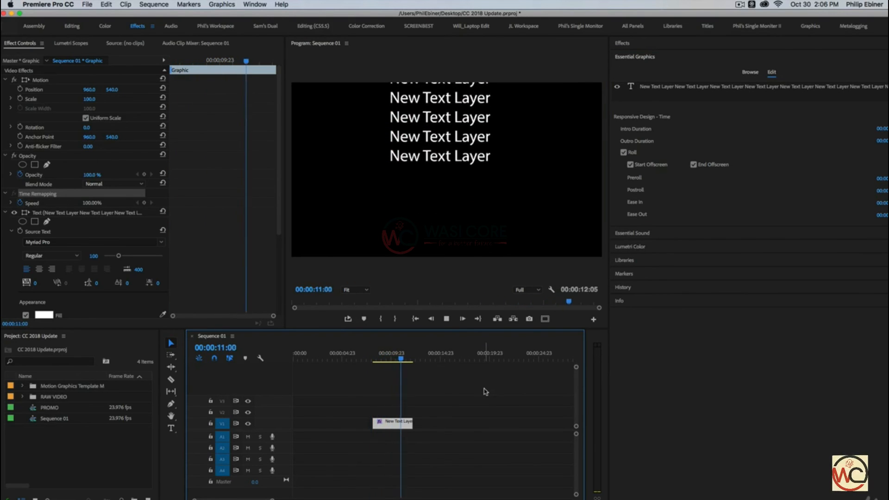
left_click(374, 359)
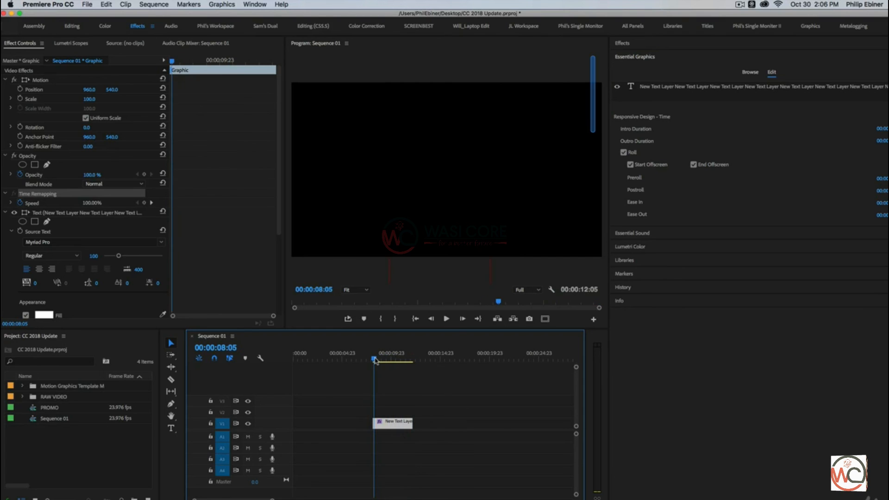
key("space")
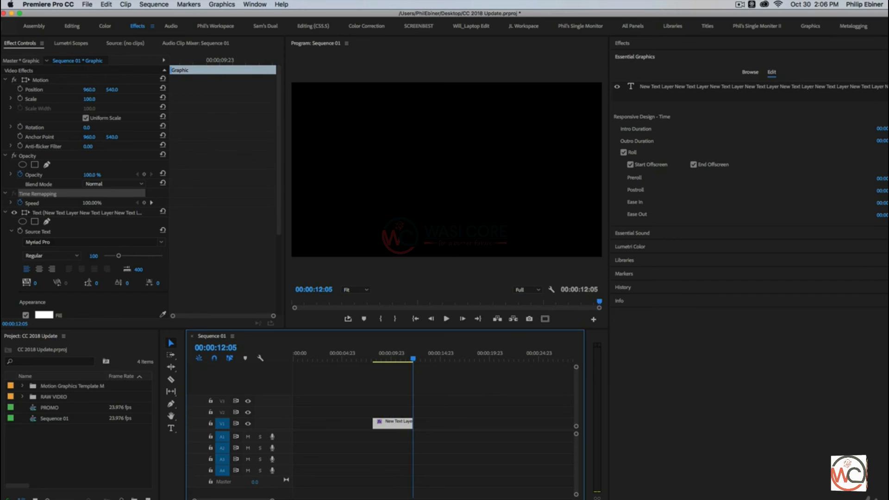
left_click(883, 203)
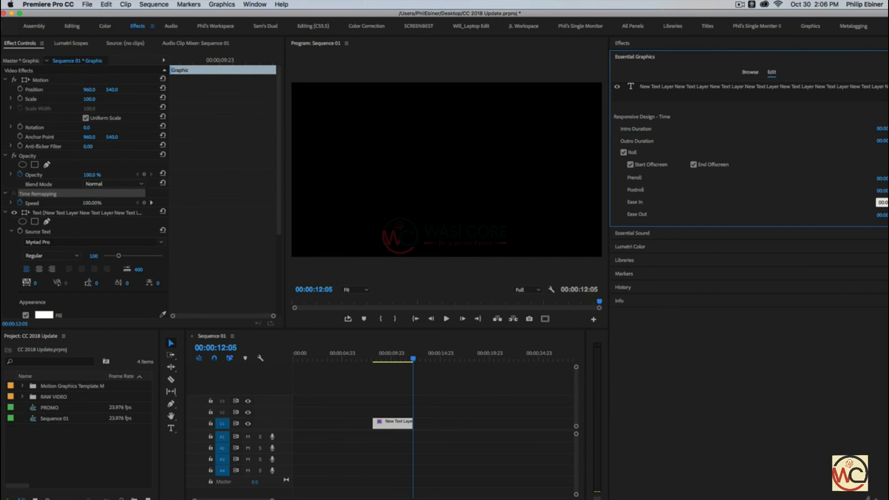
key("Tab")
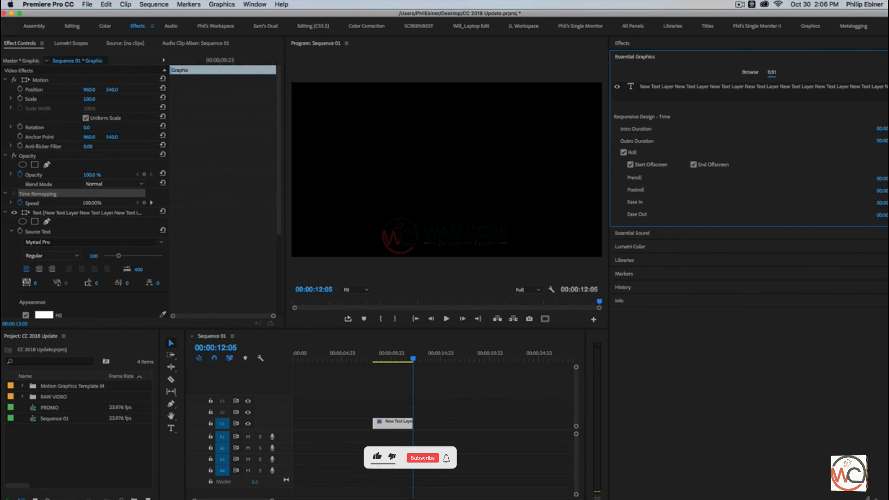
key("Return")
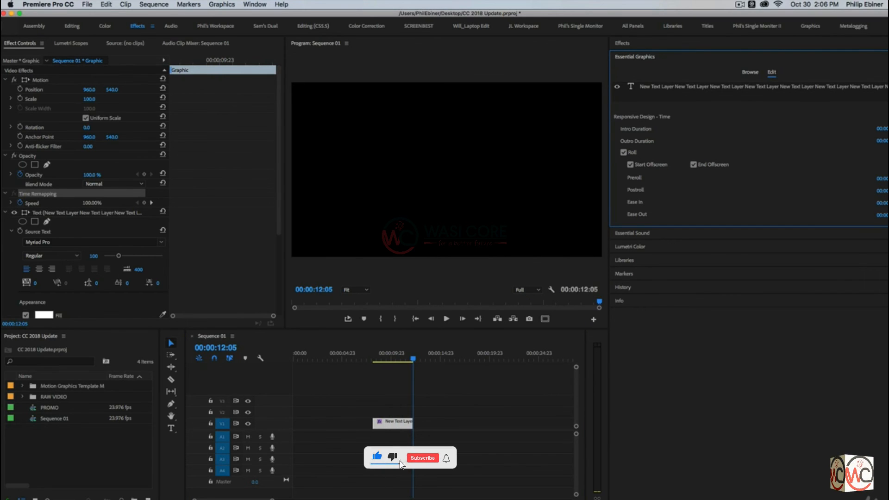
Extend the graphic clip to end at about 15 seconds
left_click(384, 359)
left_click_drag(414, 421, 451, 418)
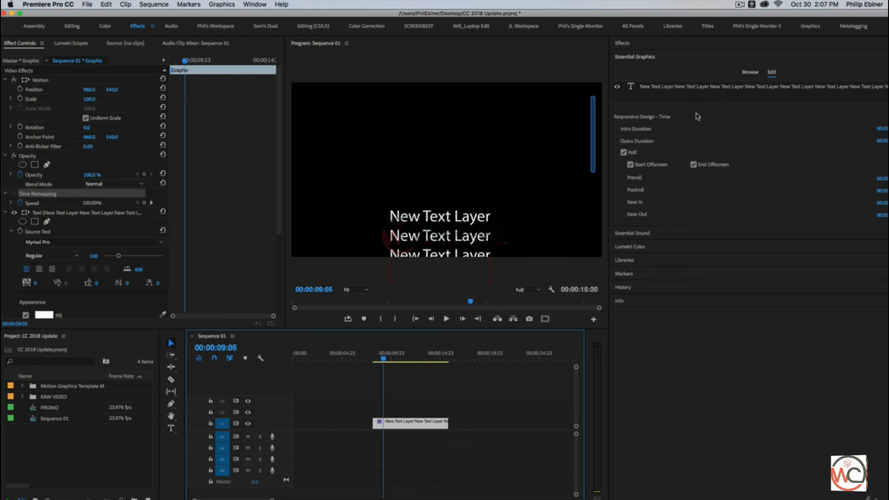
Select the text layer and switch Essential Graphics to browsing templates
left_click(507, 206)
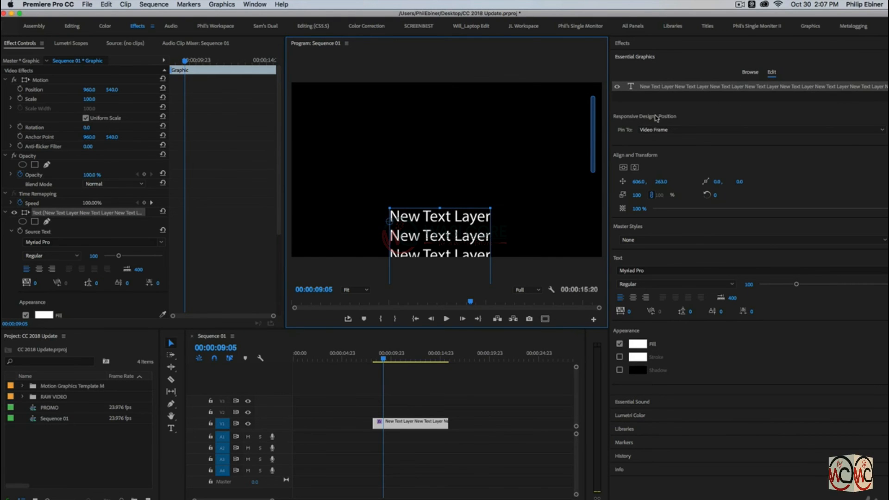
left_click(750, 73)
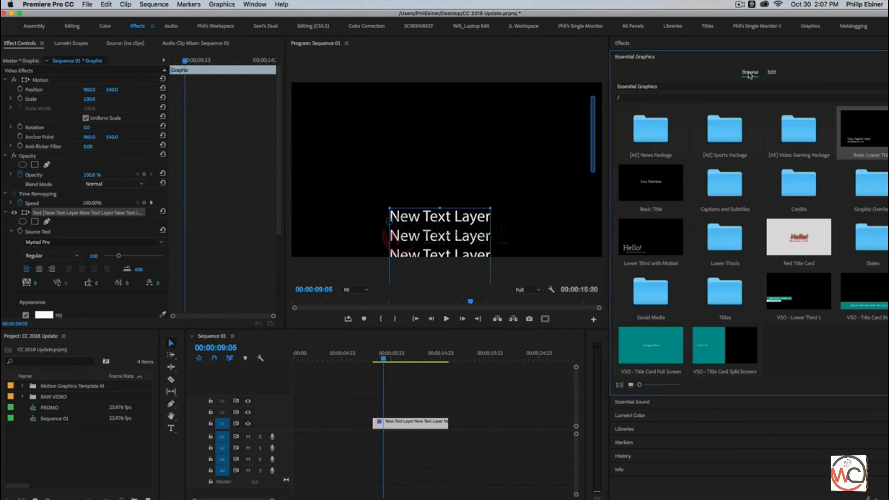